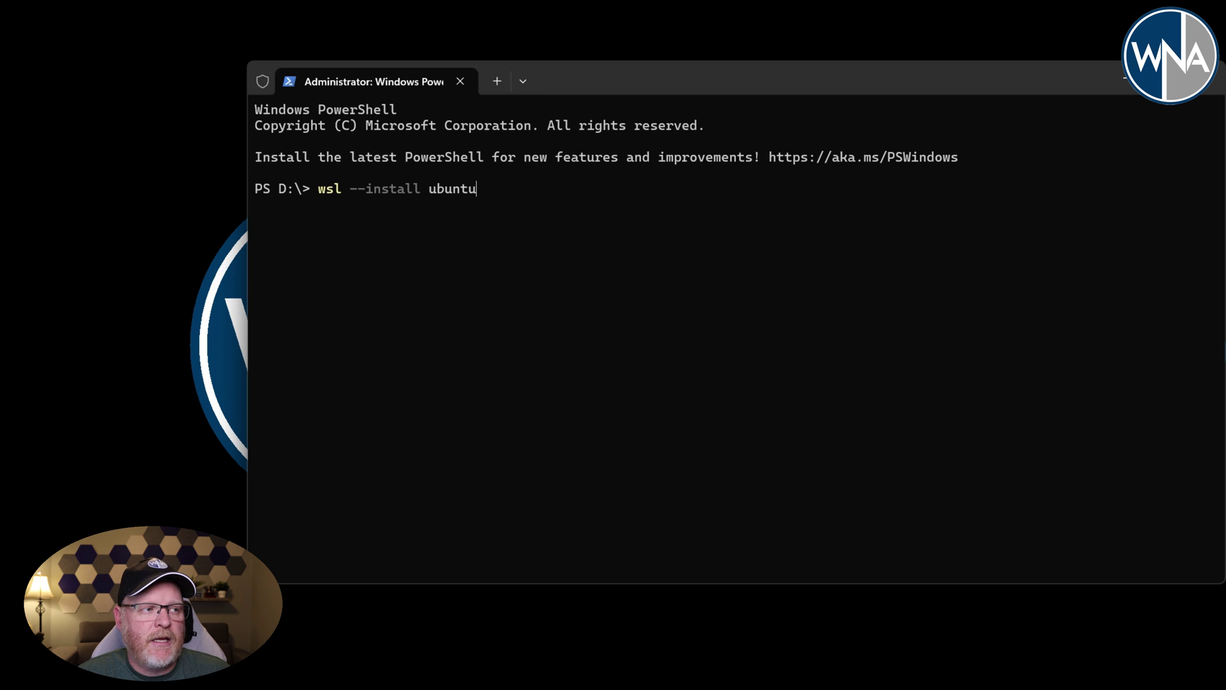
- Run wsl --install ubuntu to install Ubuntu under WSL
key(Return)
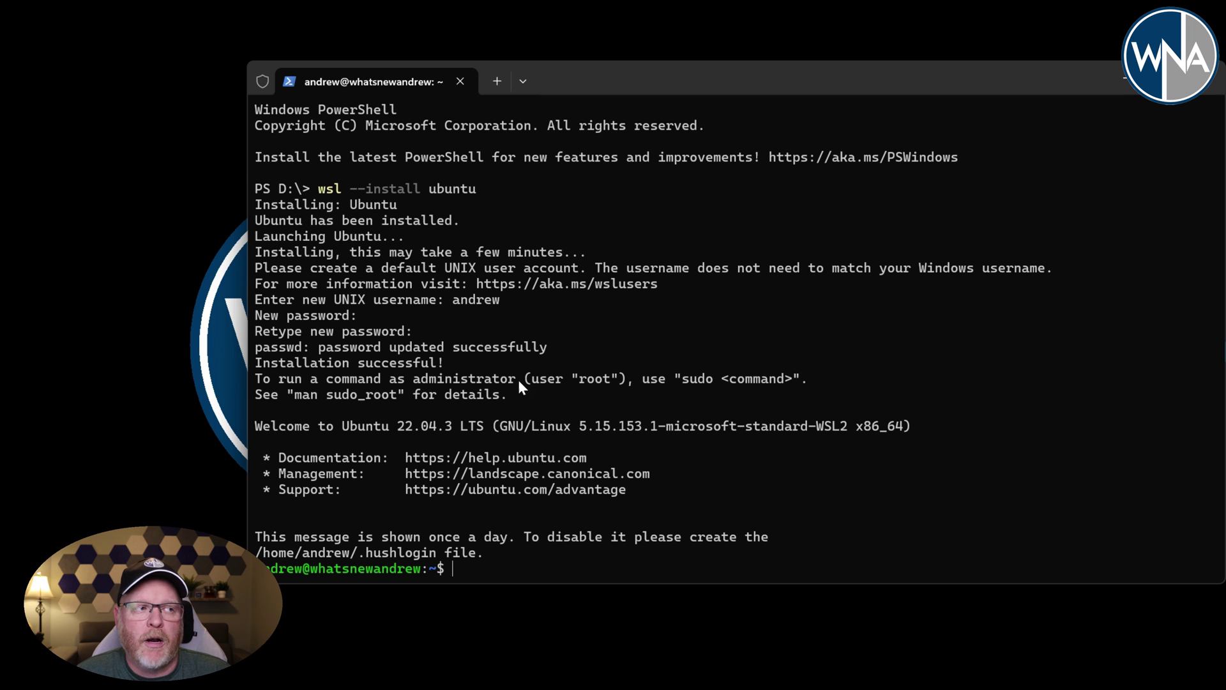
- Turn on Launch on machine startup in Windows Terminal settings and save it
click(522, 82)
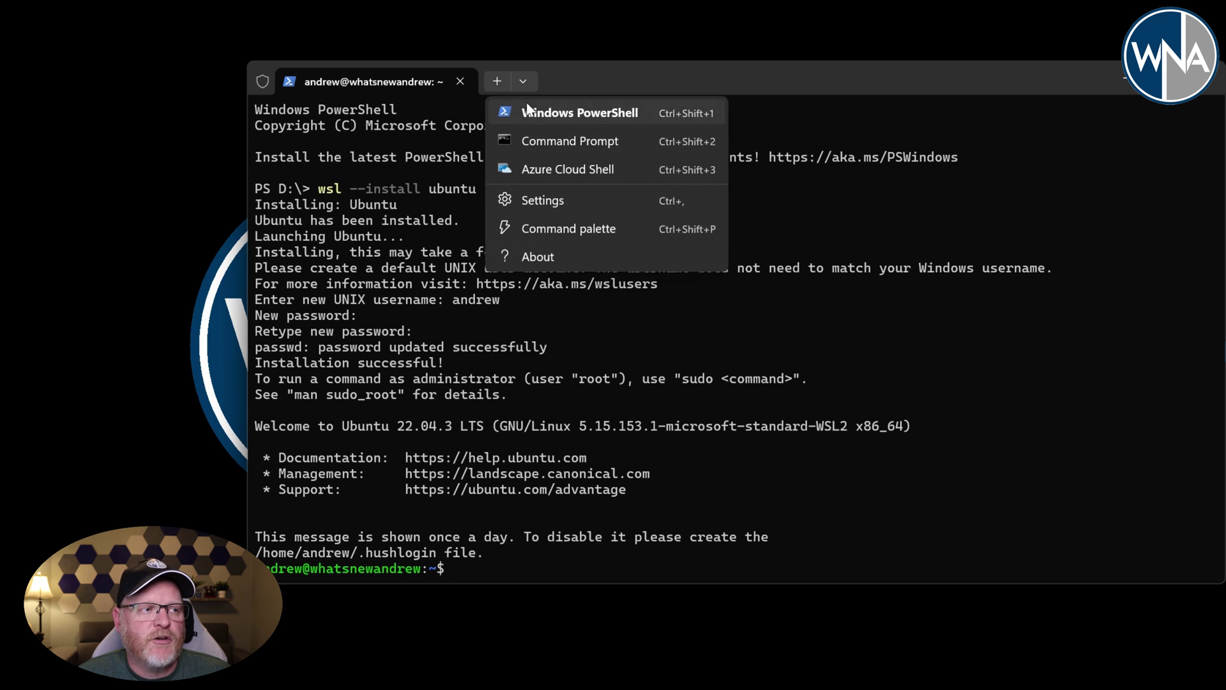
click(552, 202)
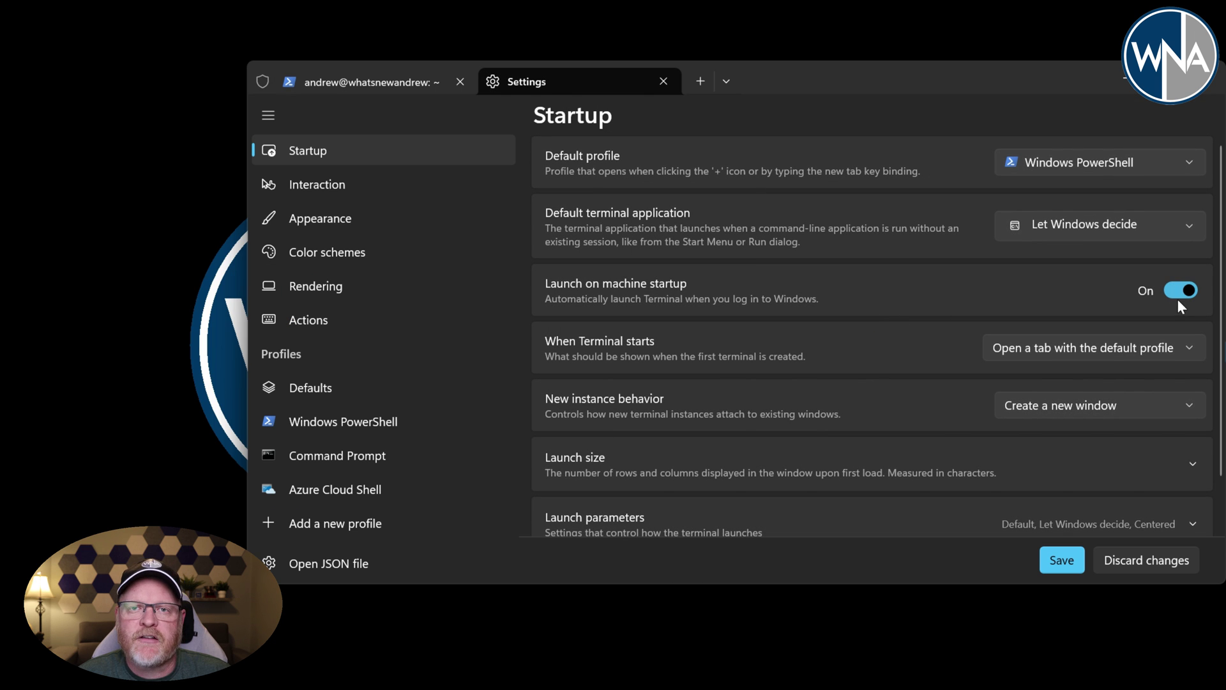
click(1063, 561)
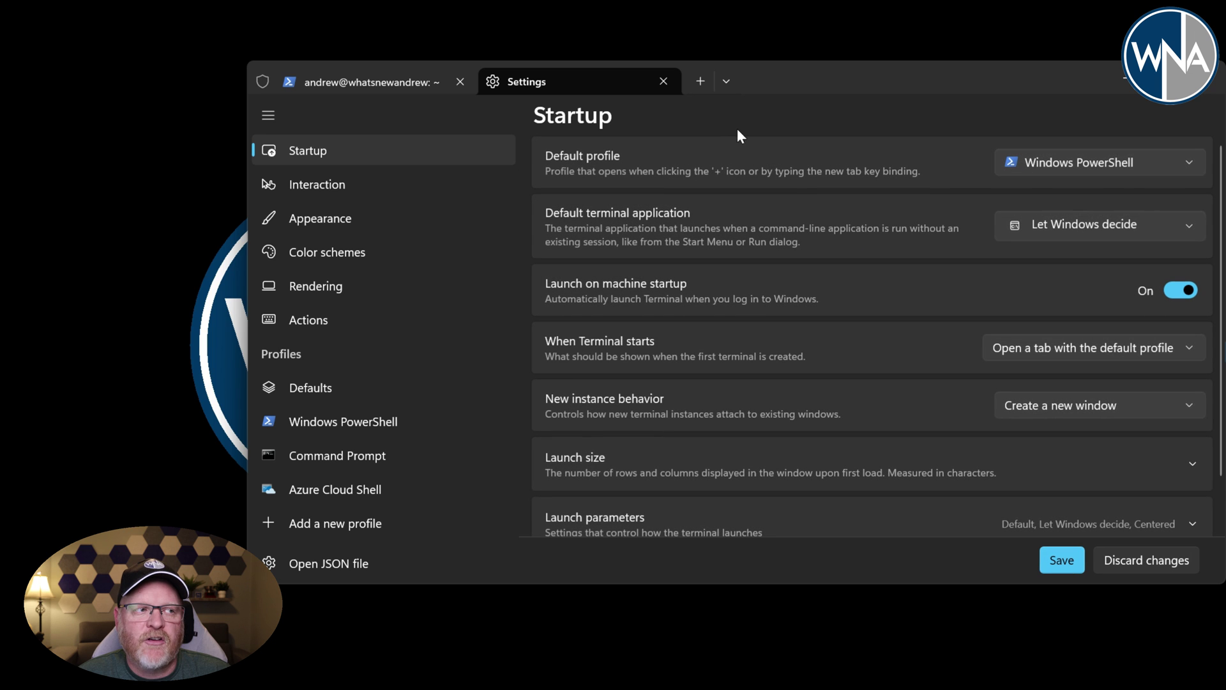
click(664, 82)
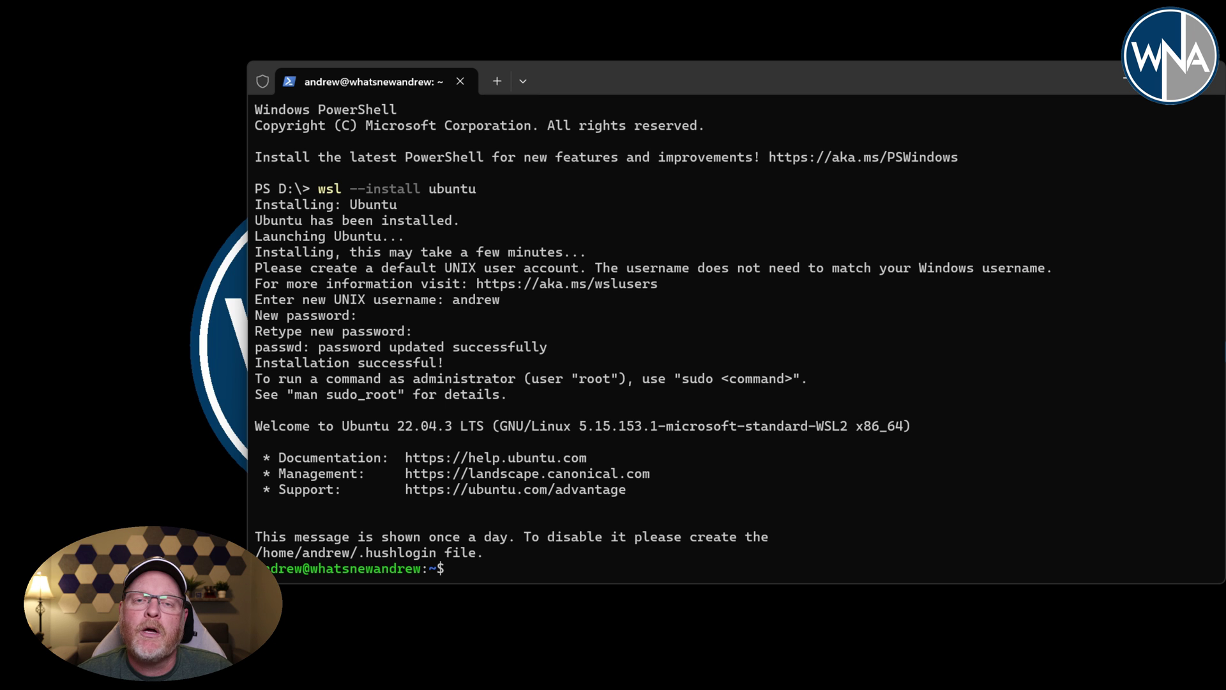
- Update apt and install apt-transport-https, ca-certificates, curl and software-properties-common
text(sudo apt update)
key(Return)
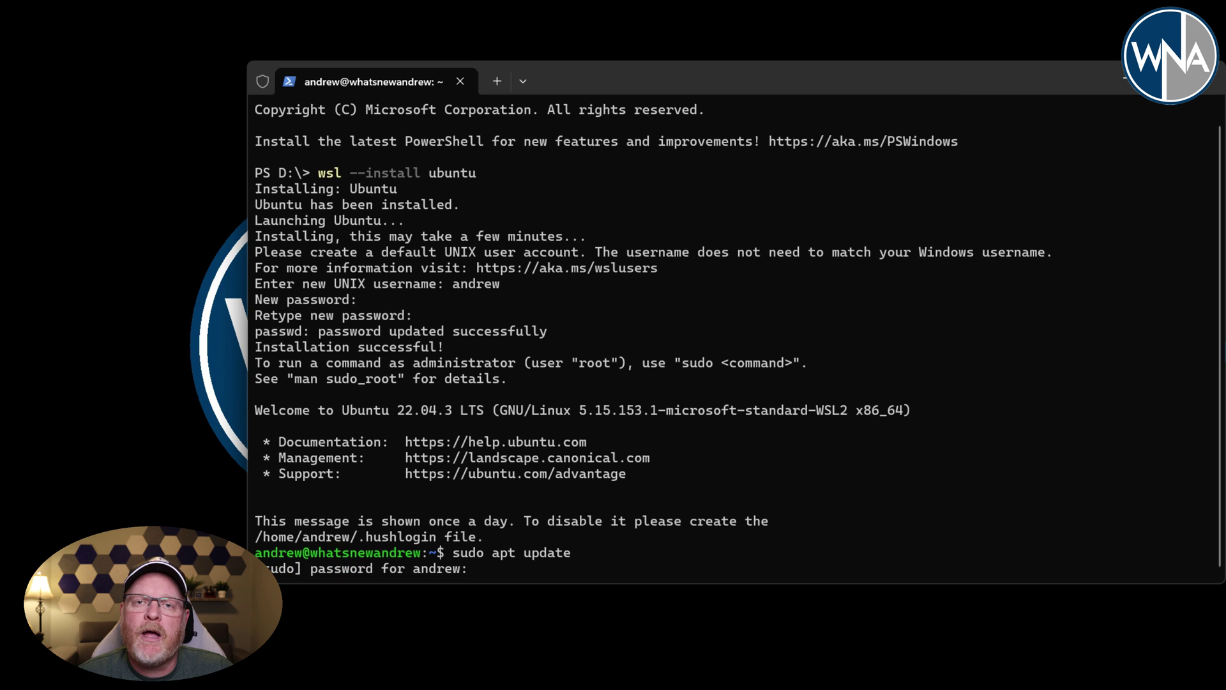
key(Return)
text(sudo apt install apt-transport-https ca-certificates curl software-properties-common)
key(Return)
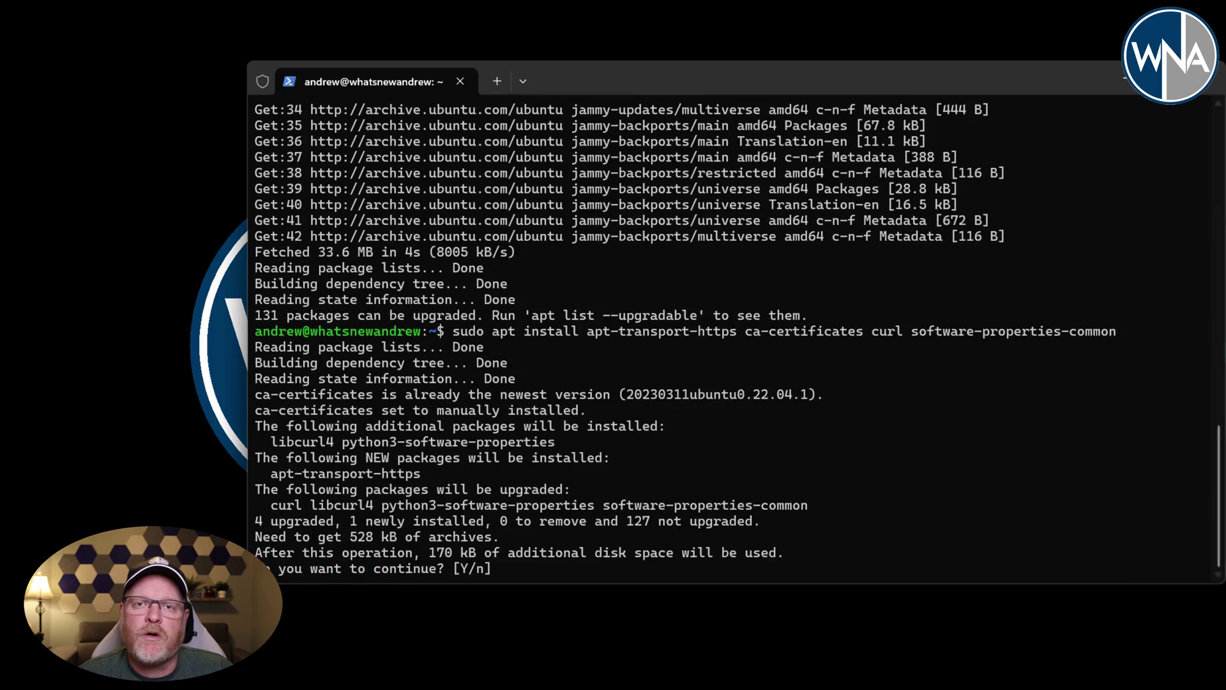
text(y)
key(Return)
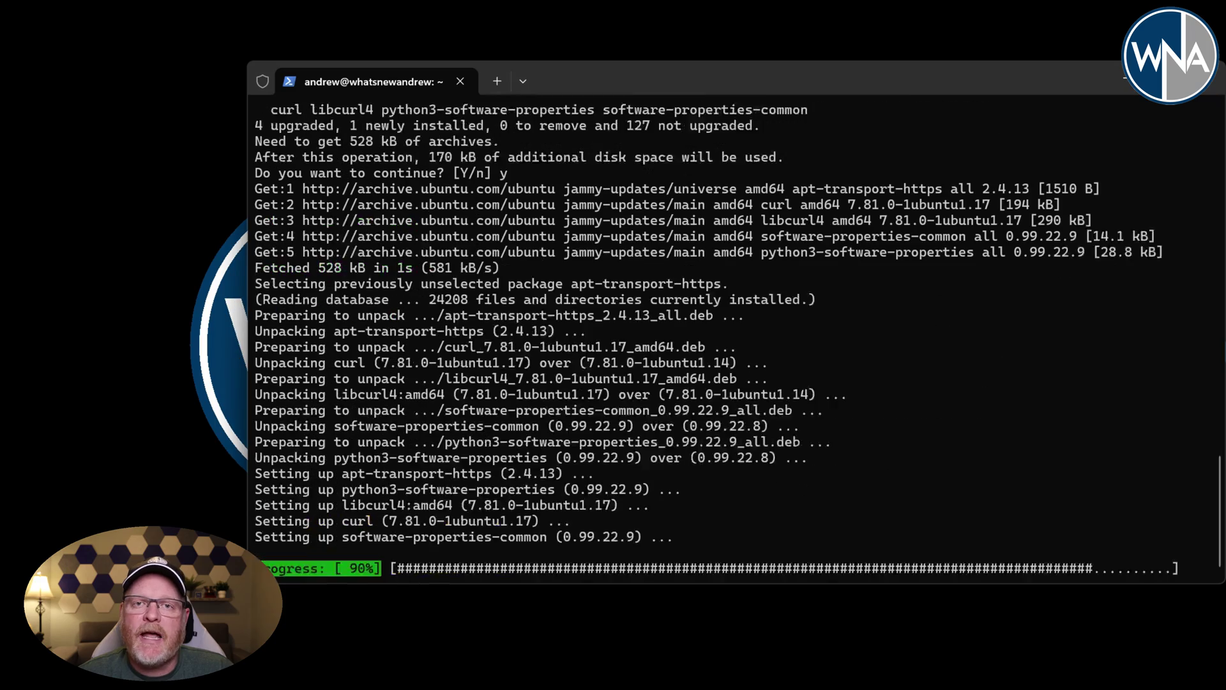
- Add Docker's GPG signing key and its repository to the apt sources
text(curl -fsSL https://download.docker.com/linux/ubuntu/gpg | sudo gpg --dearmor -o /usr/share/keyrings/docker-archive-keyring.gpg)
key(Return)
text(echo "deb [arch=$(dpkg --print-architecture) signed-by=/usr/share/keyrings/docker-archive-keyring.gpg] https://download.docker.com/linux/ubuntu $(lsb_release -cs) stable" | sudo tee /etc/apt/sources.list.d/docker.list > /dev/null)
key(Return)
- Refresh package lists and install docker-ce, confirming with y
text(sudo apt update)
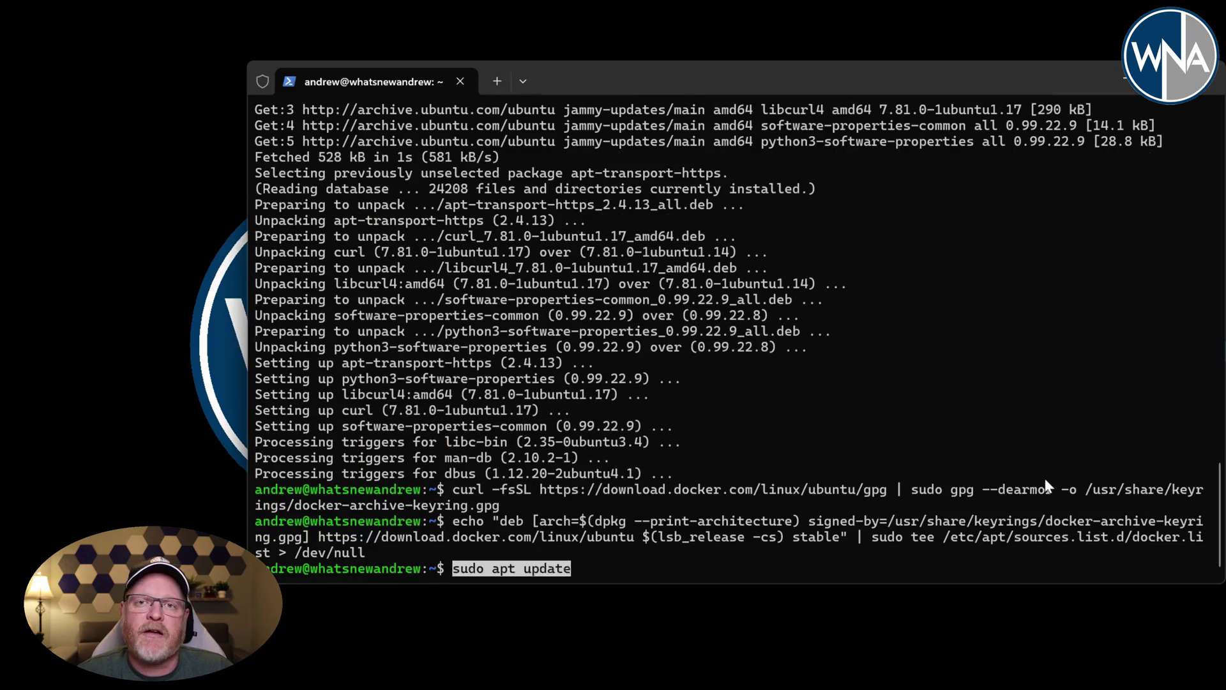
key(Return)
text(sudo apt install docker-ce)
key(Return)
text(y)
key(Return)
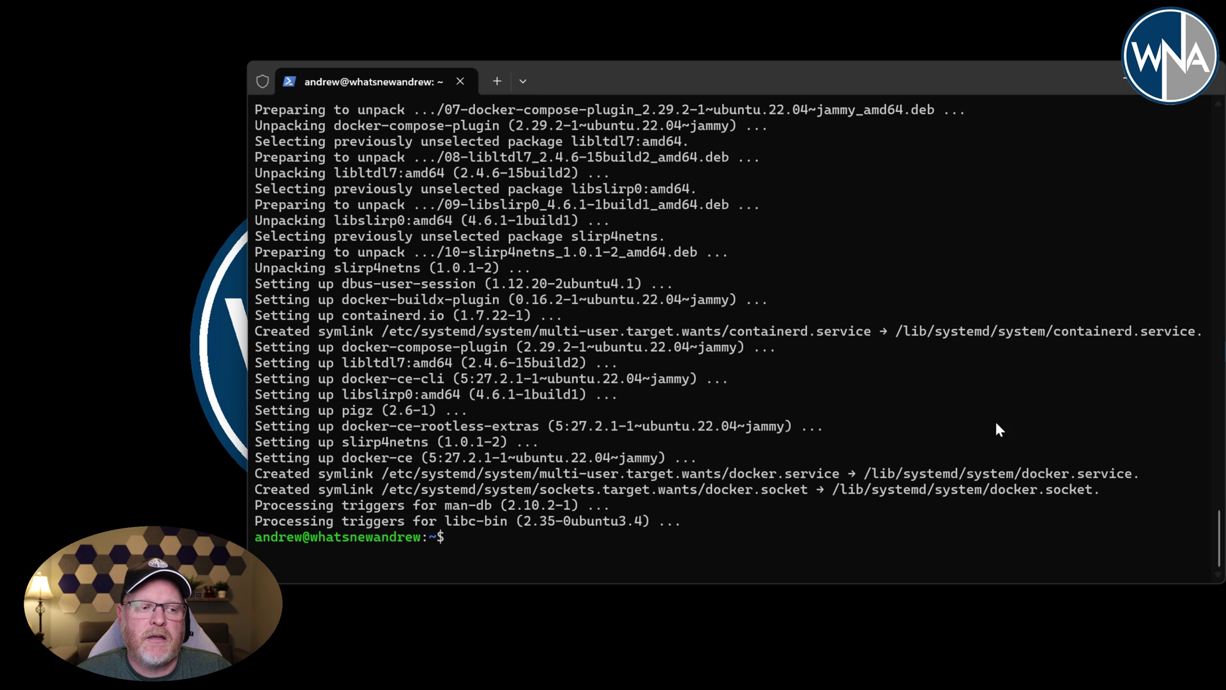
- Add NVIDIA's container toolkit repository and refresh the package lists
right_click(924, 532)
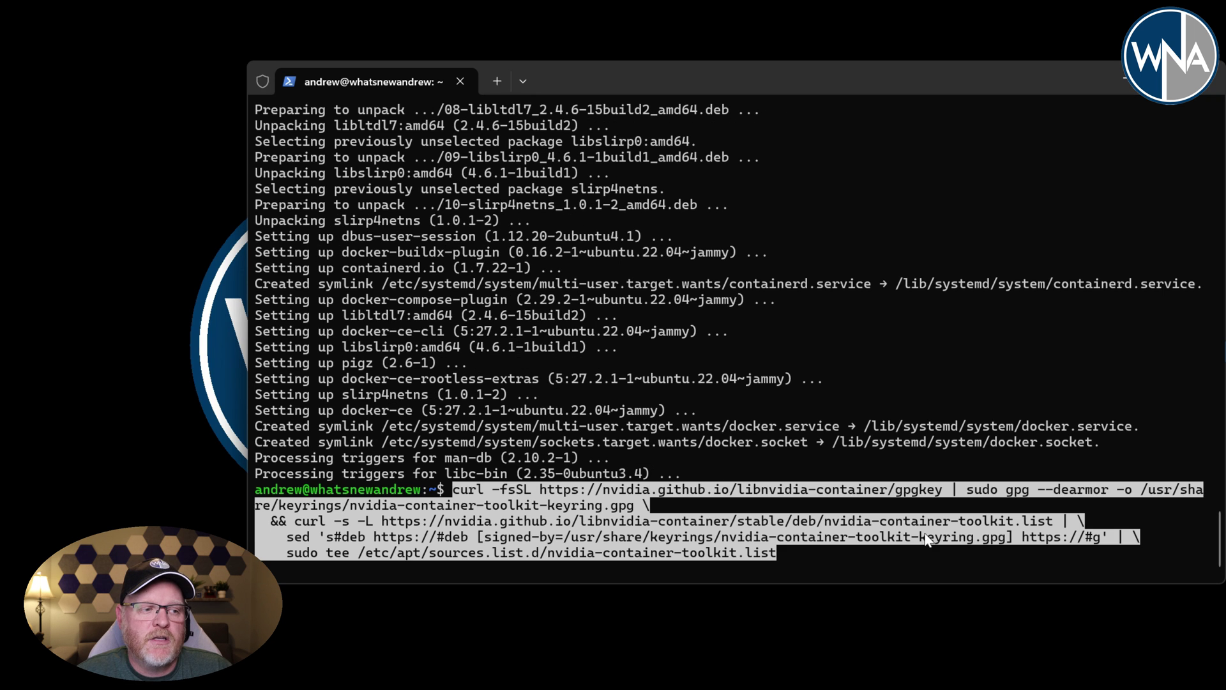
key(Return)
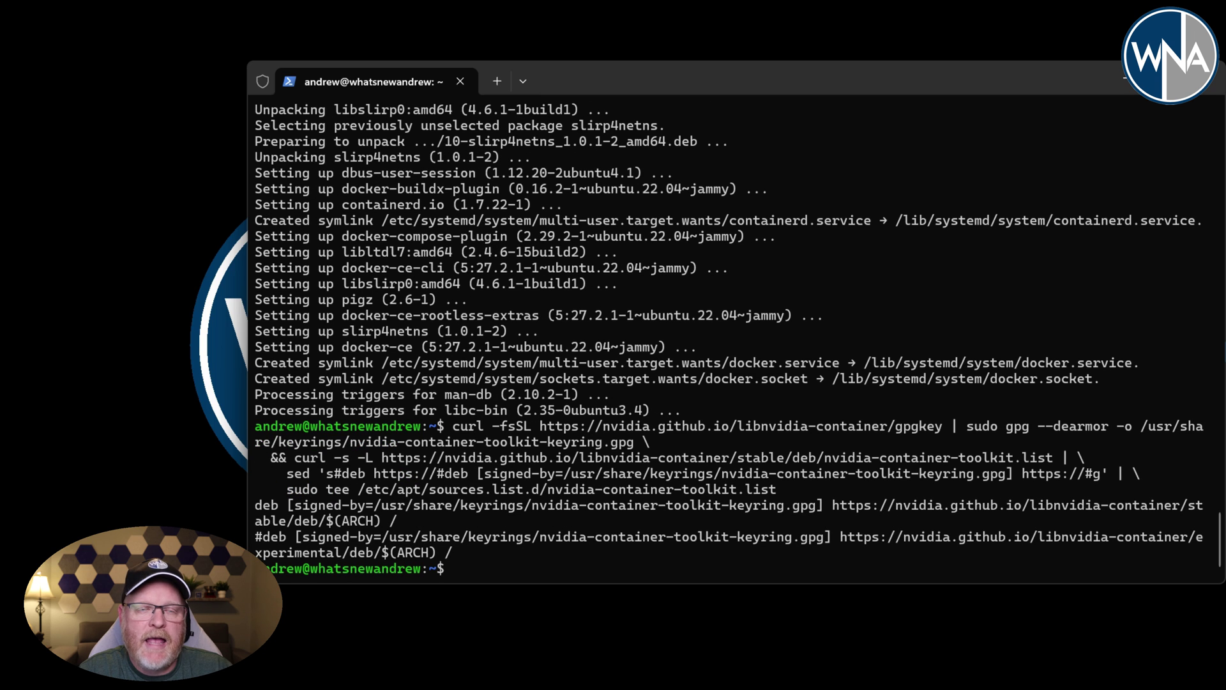
text(sudo a)
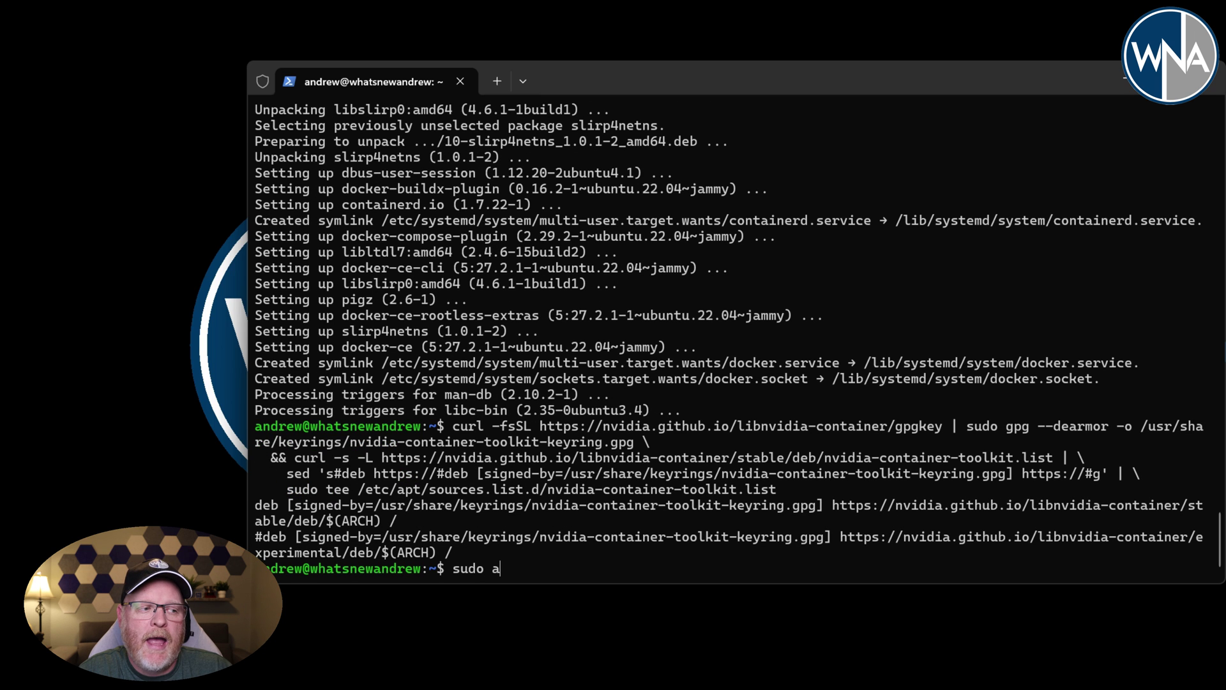
text(pt update)
key(Return)
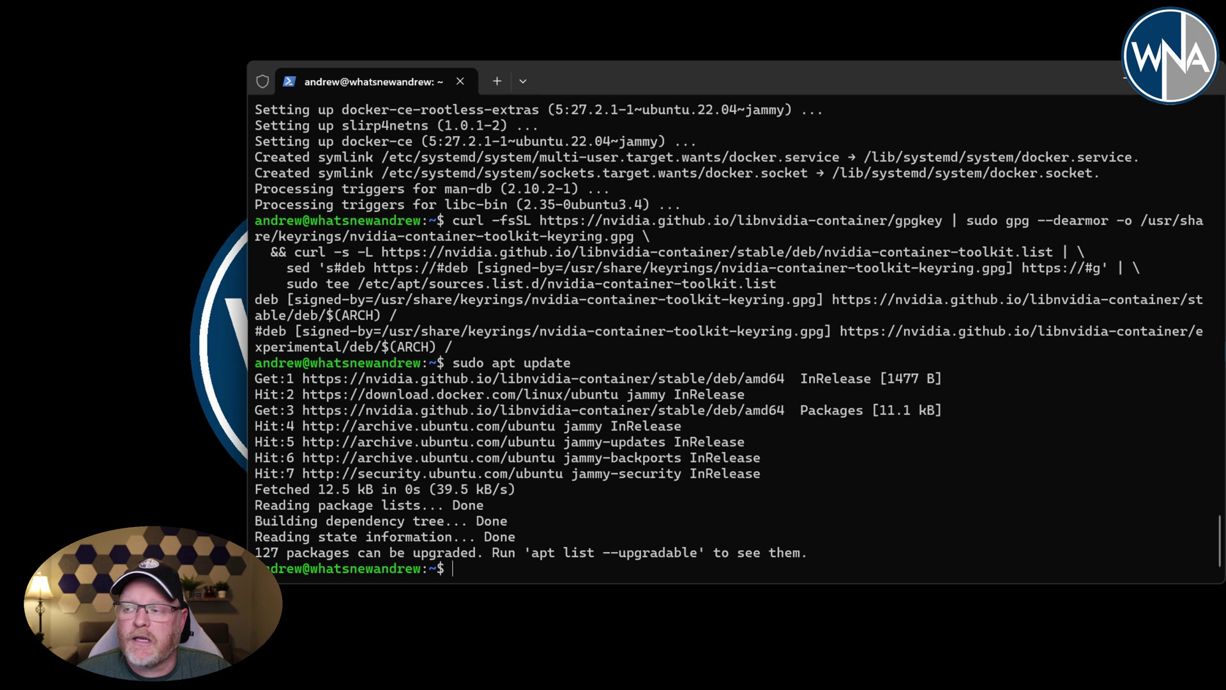
- Install nvidia-container-toolkit, then enter sudo reboot
right_click(1079, 561)
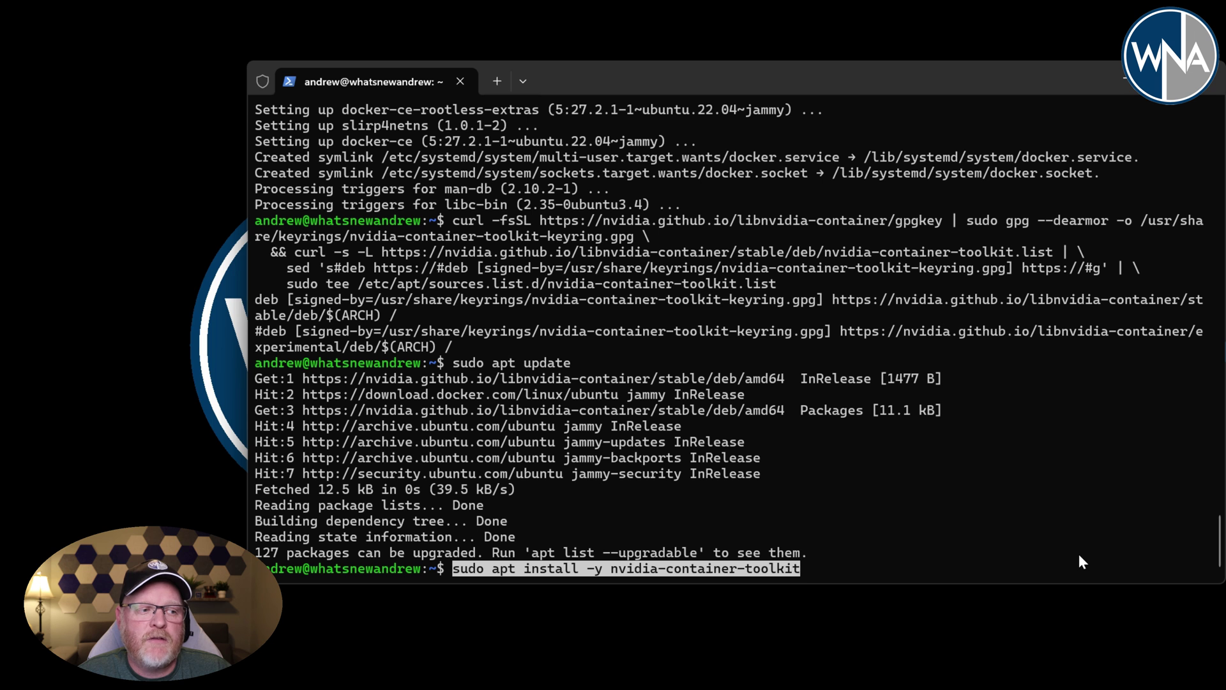
key(Return)
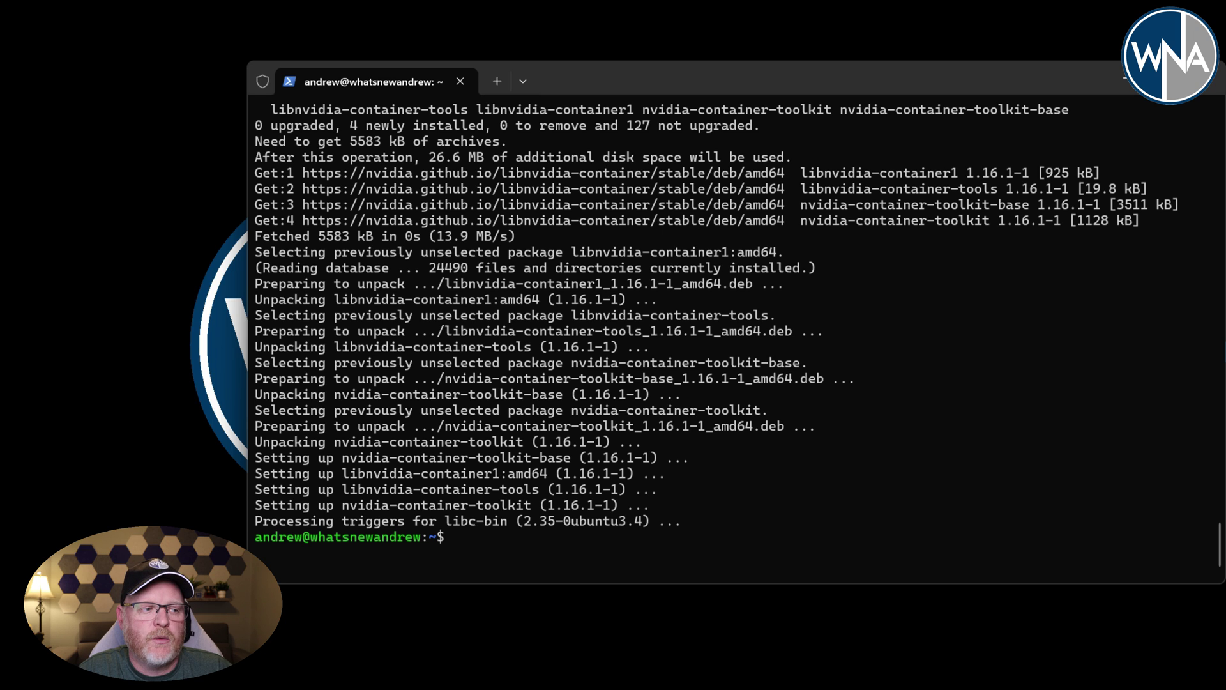
text(sudo reboo)
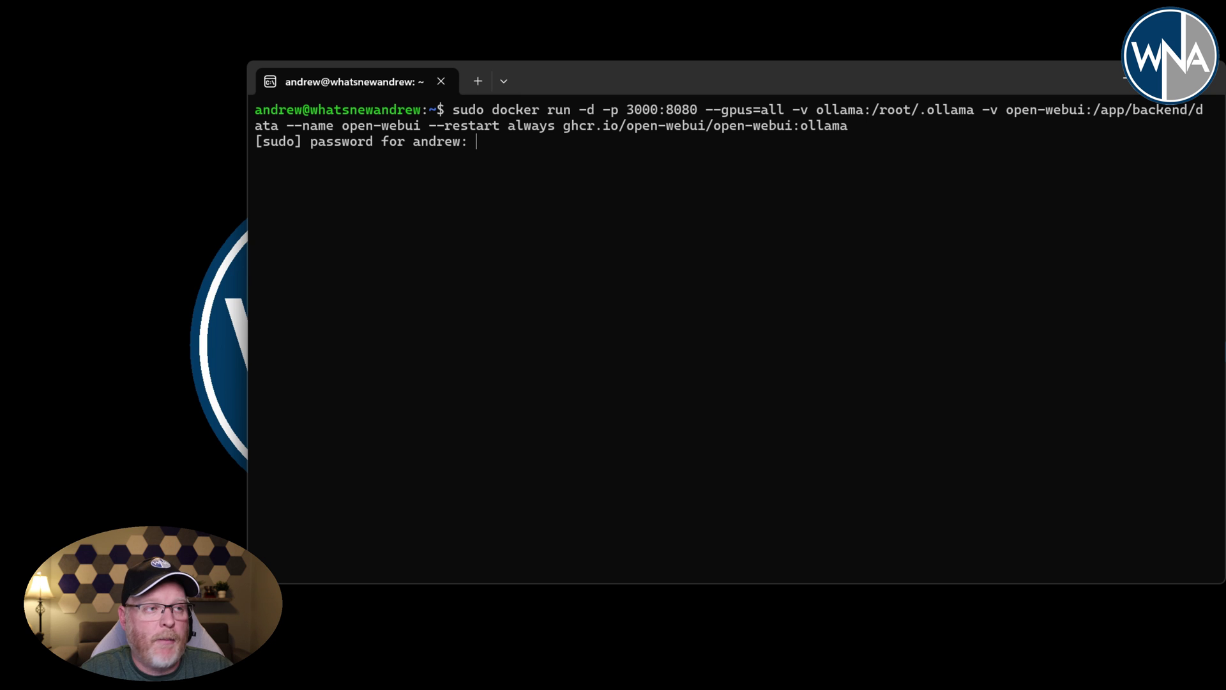
key(Return)
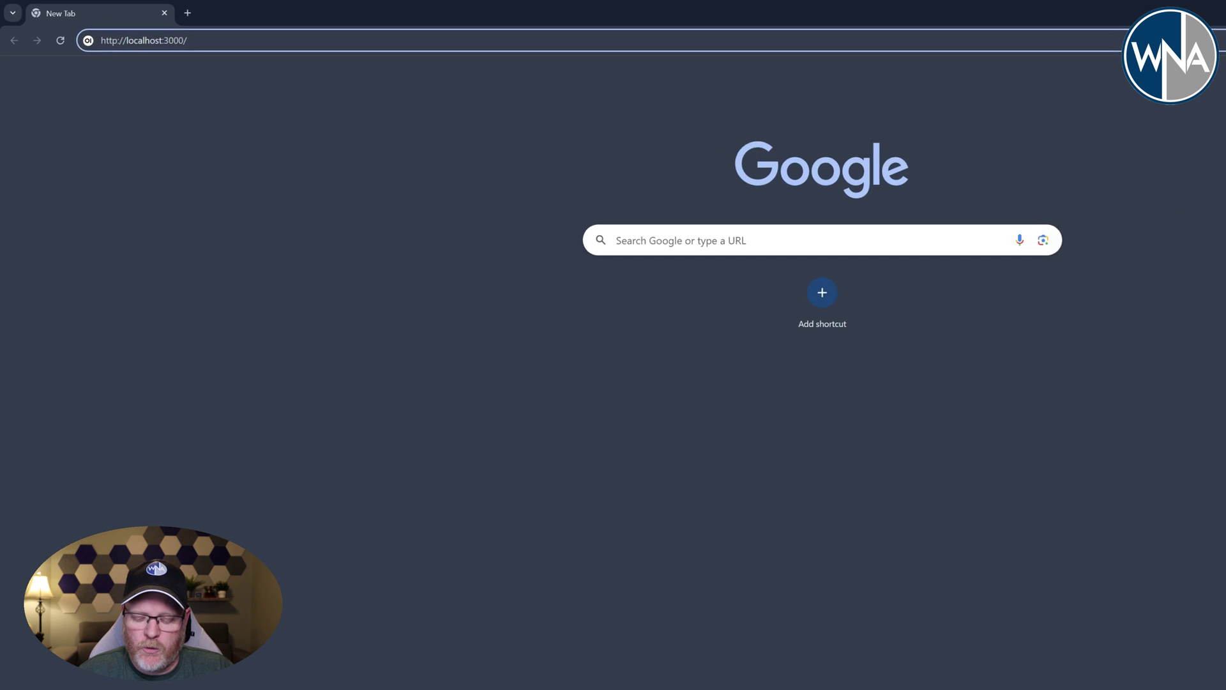
key(Return)
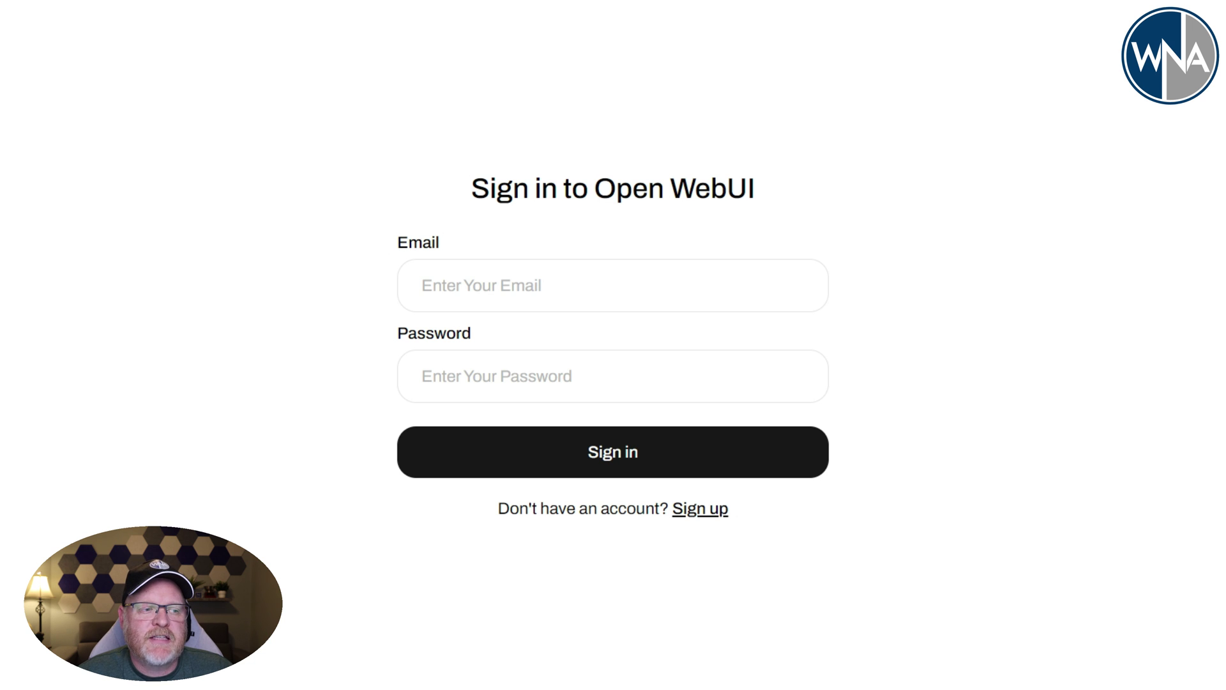
- Switch the Open WebUI sign-in page to the Sign up form
click(702, 510)
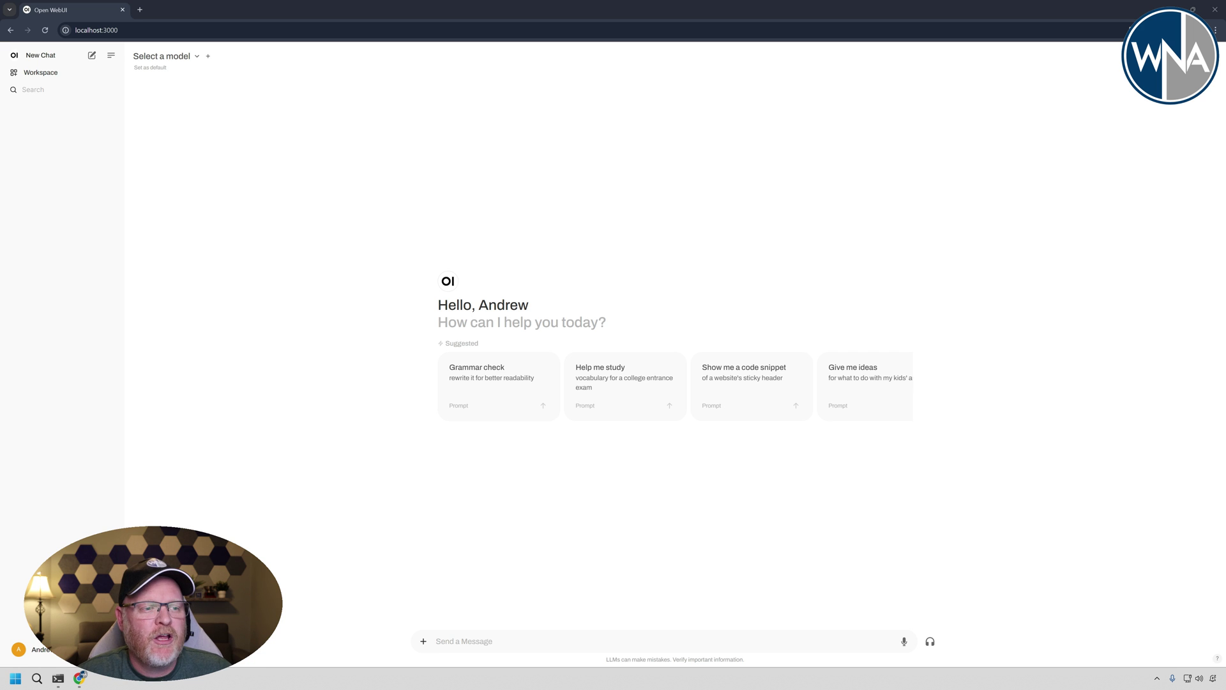
- Send the 'Show me a code snippet' sticky-header prompt, which fails with no model selected
click(732, 387)
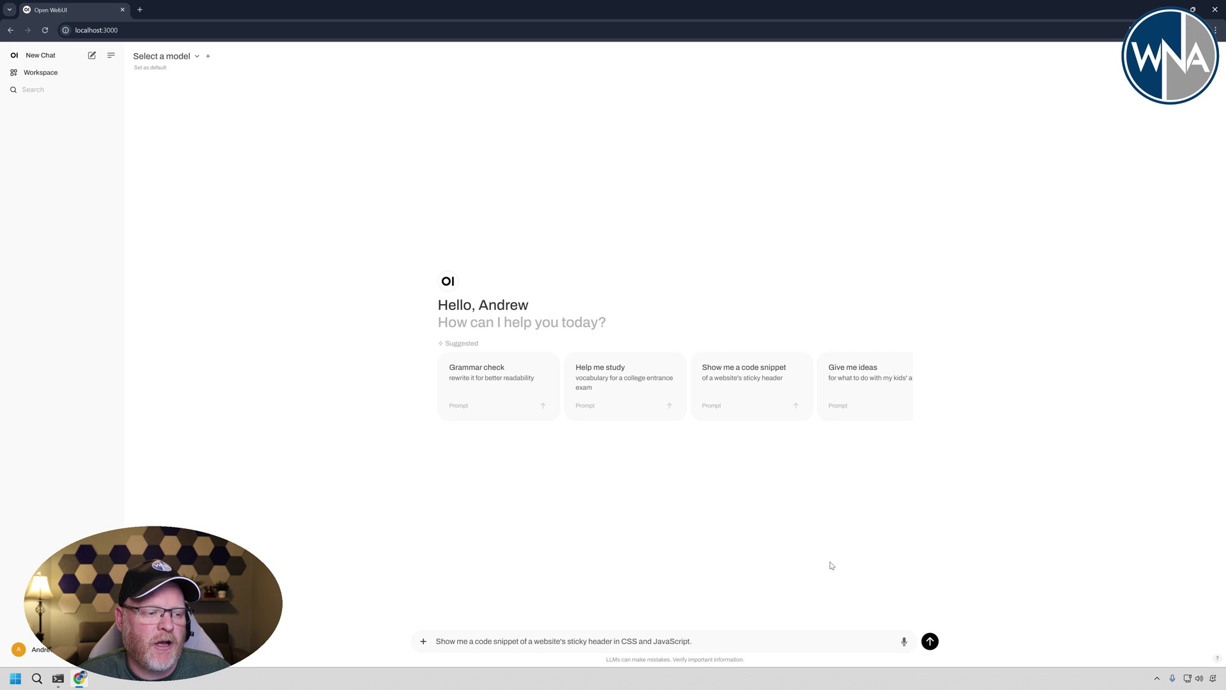
click(929, 640)
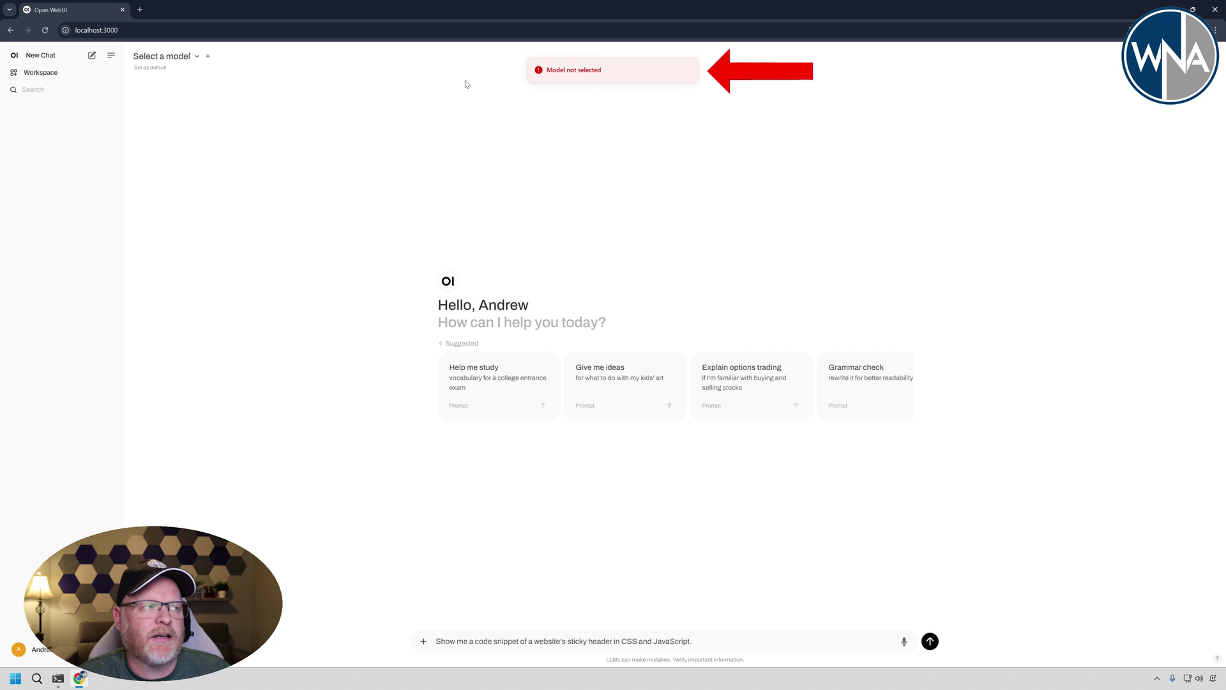
click(197, 56)
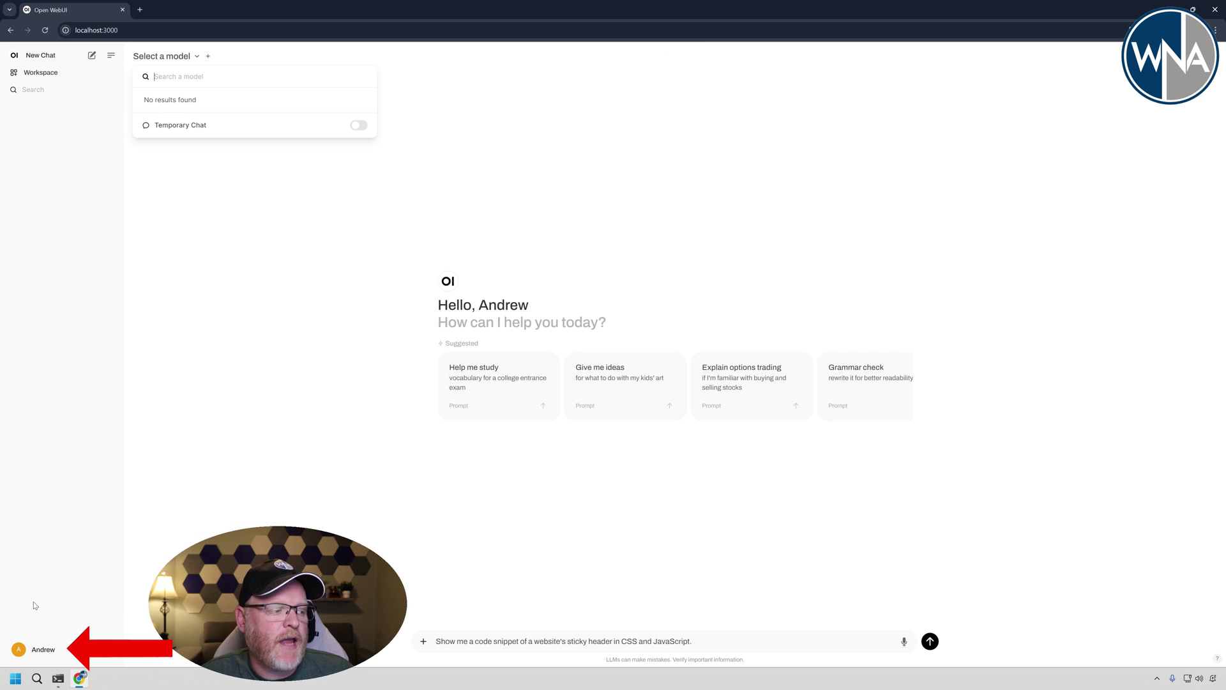
- Go to Admin Panel > Settings > Models and open Ollama.com's model library link
click(42, 647)
click(40, 580)
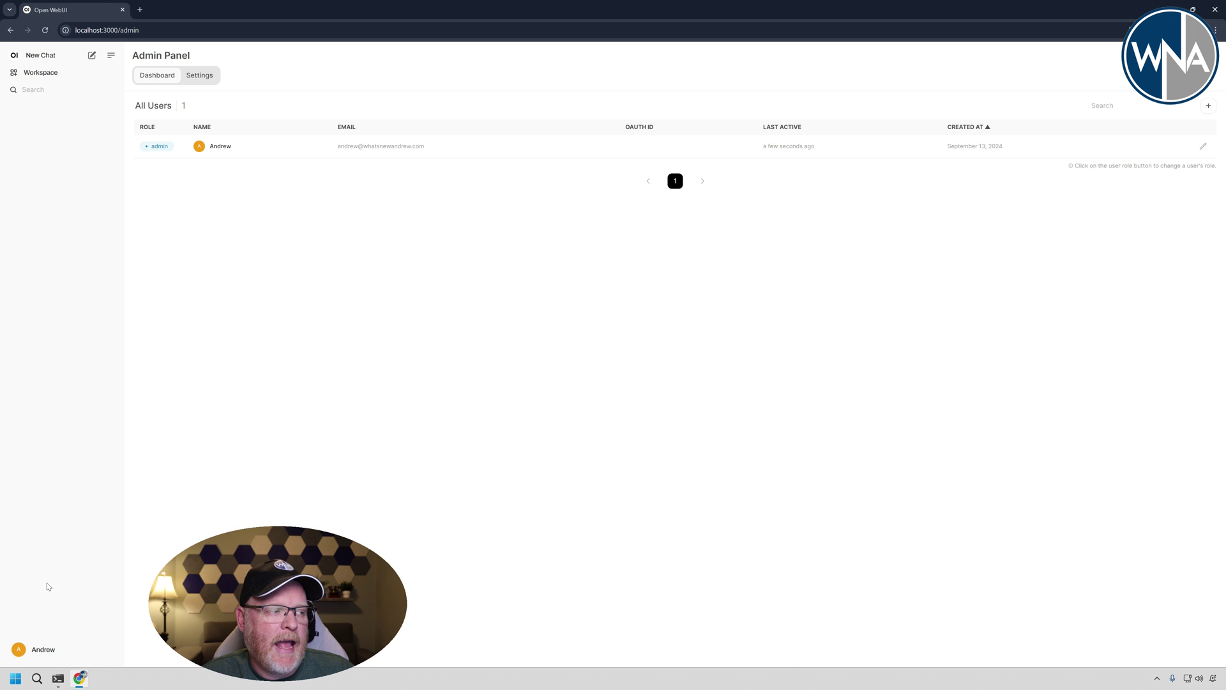
click(201, 78)
click(165, 166)
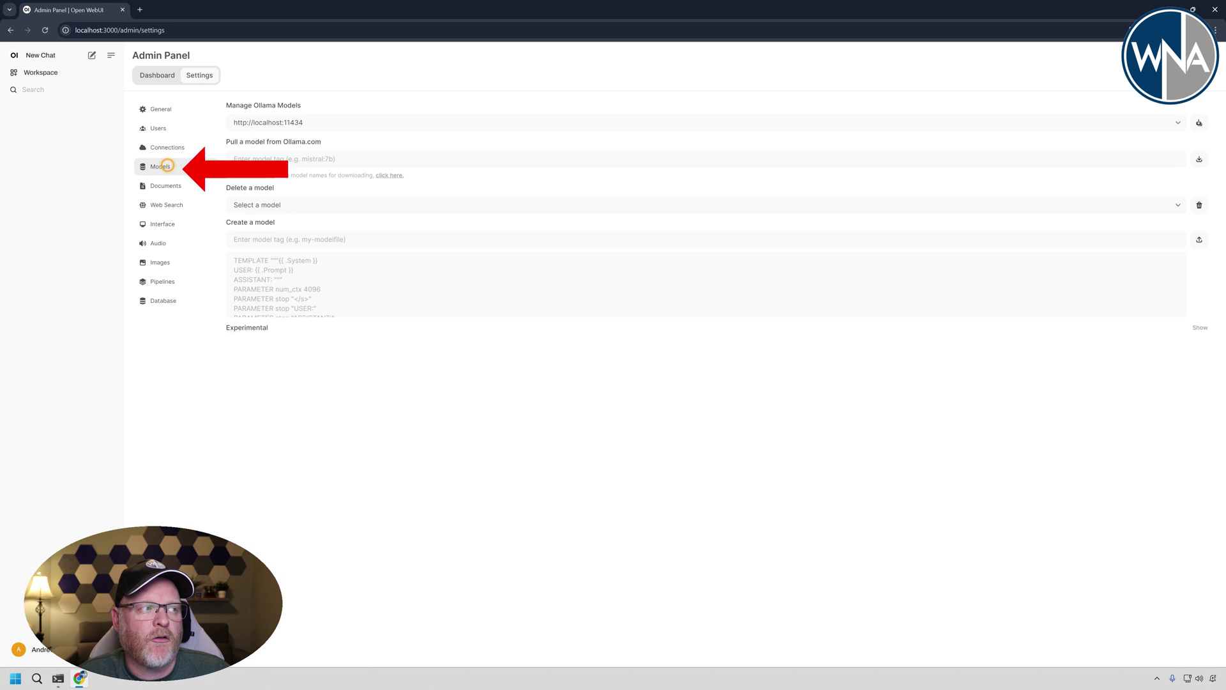
click(269, 183)
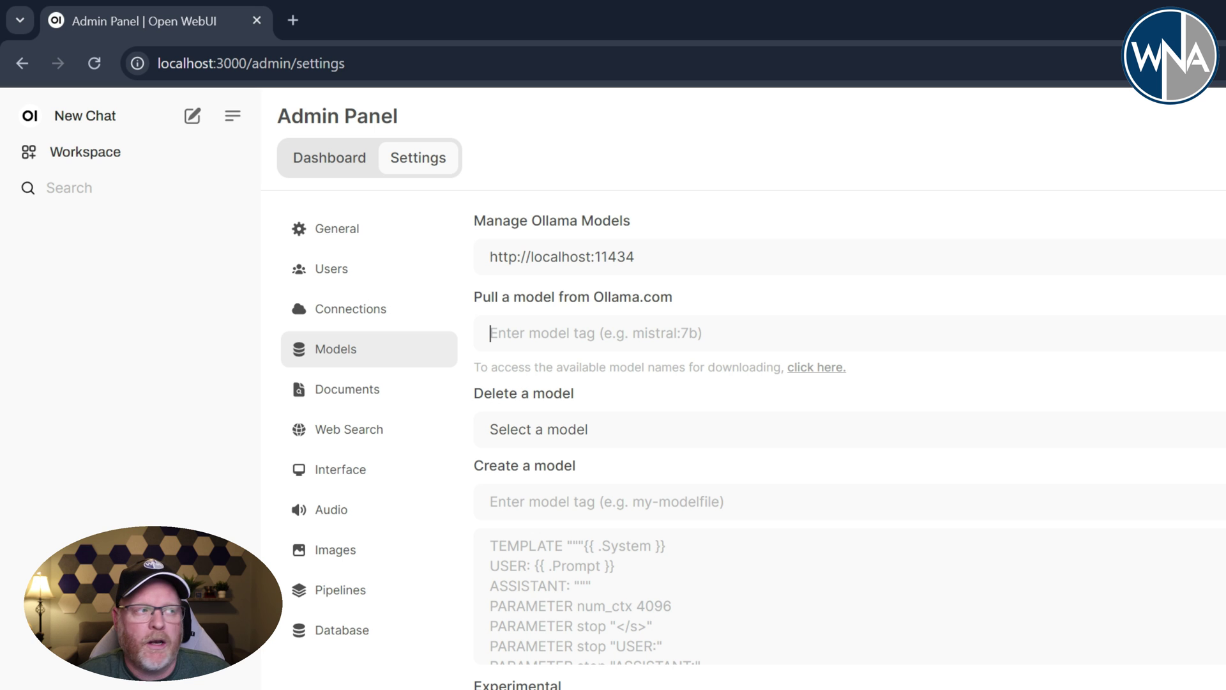
click(804, 367)
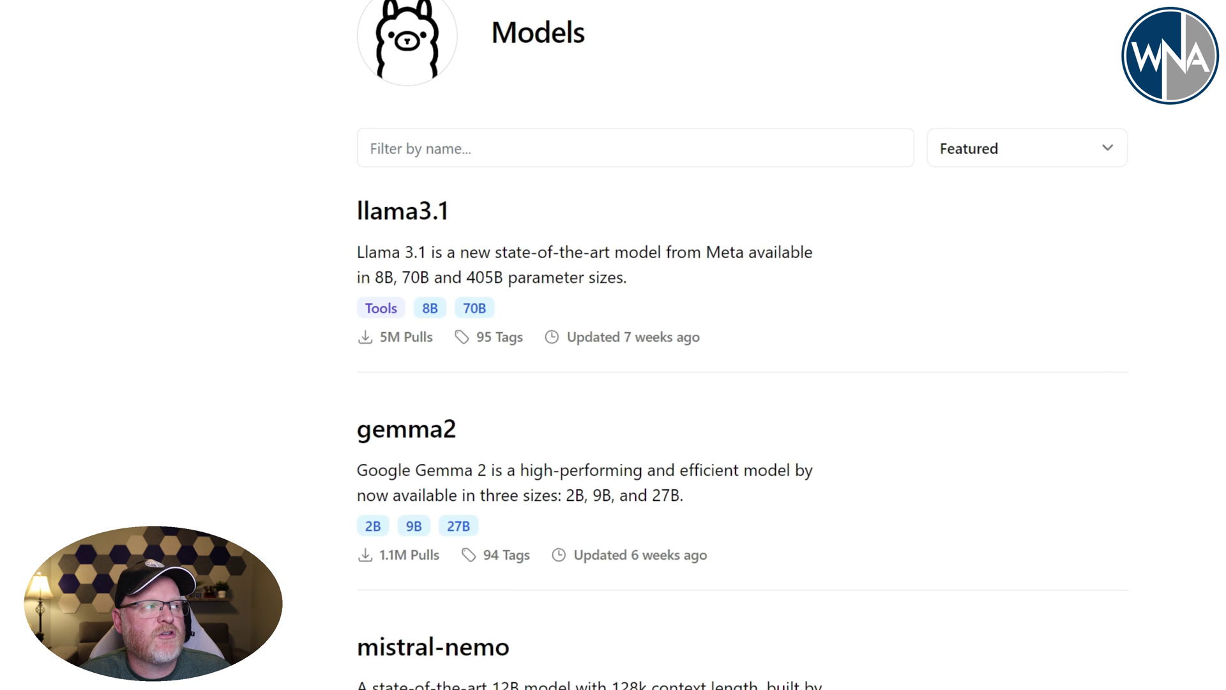
- Return from the Ollama.com library to the Open WebUI admin settings tab
click(70, 10)
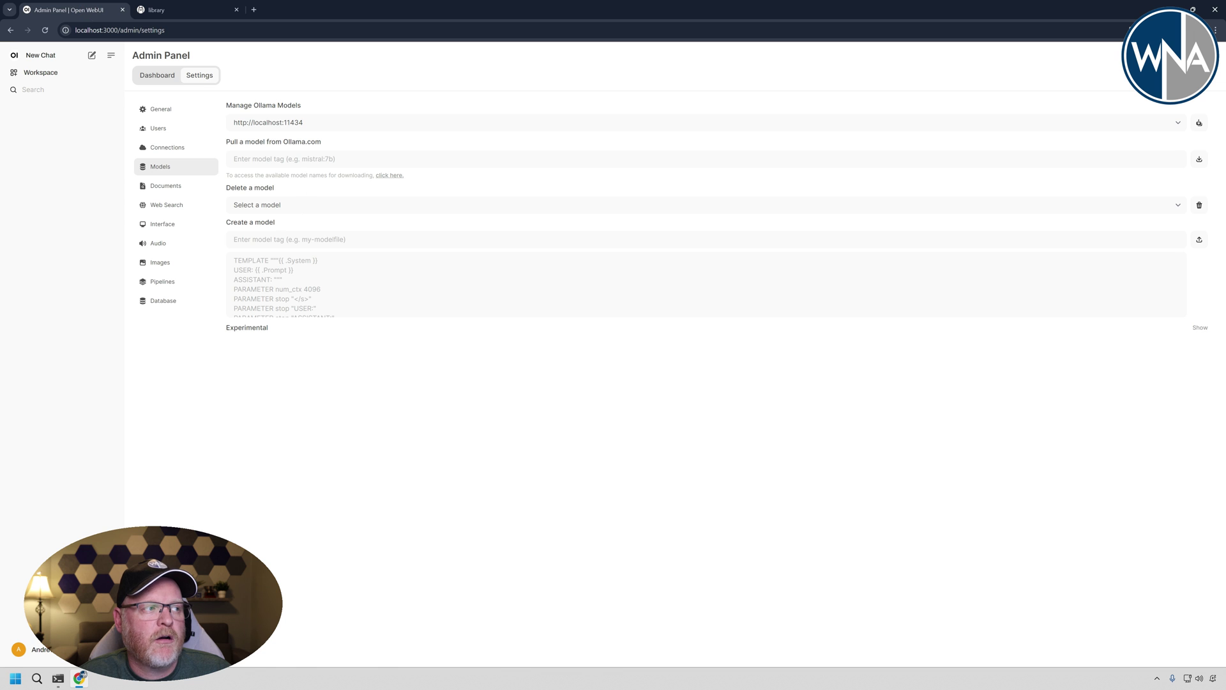
- Pull the llama3.1:8b model from Ollama.com, then start a new chat
click(292, 158)
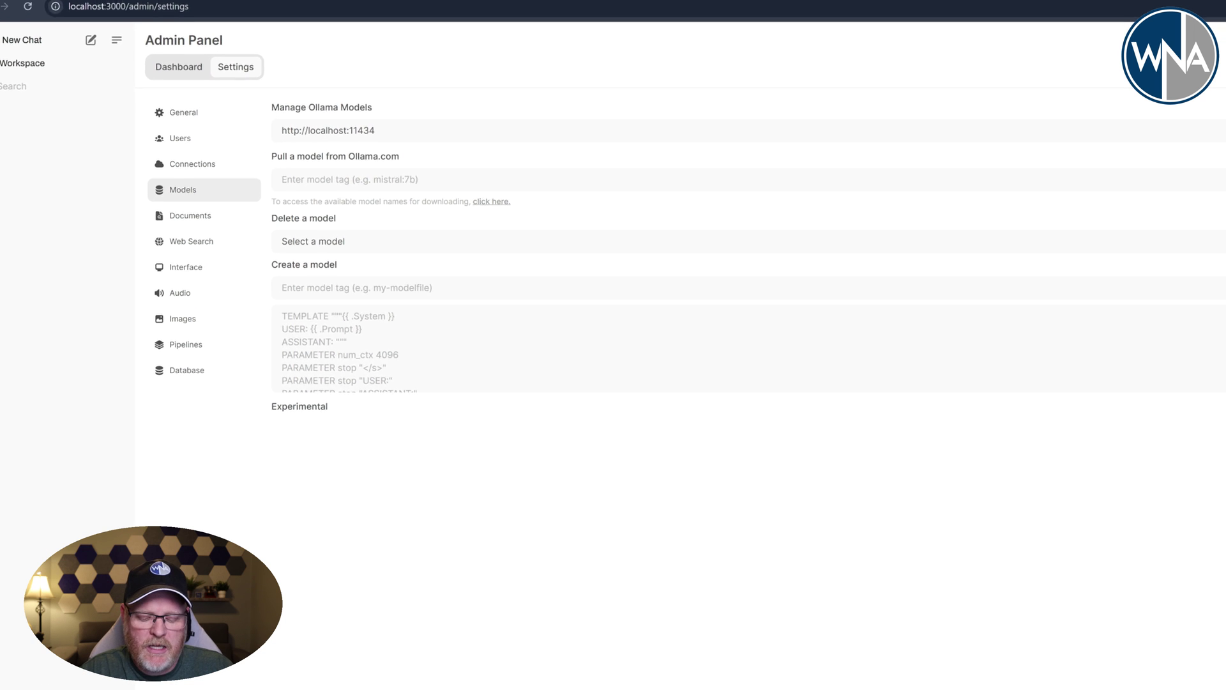
text(llama3)
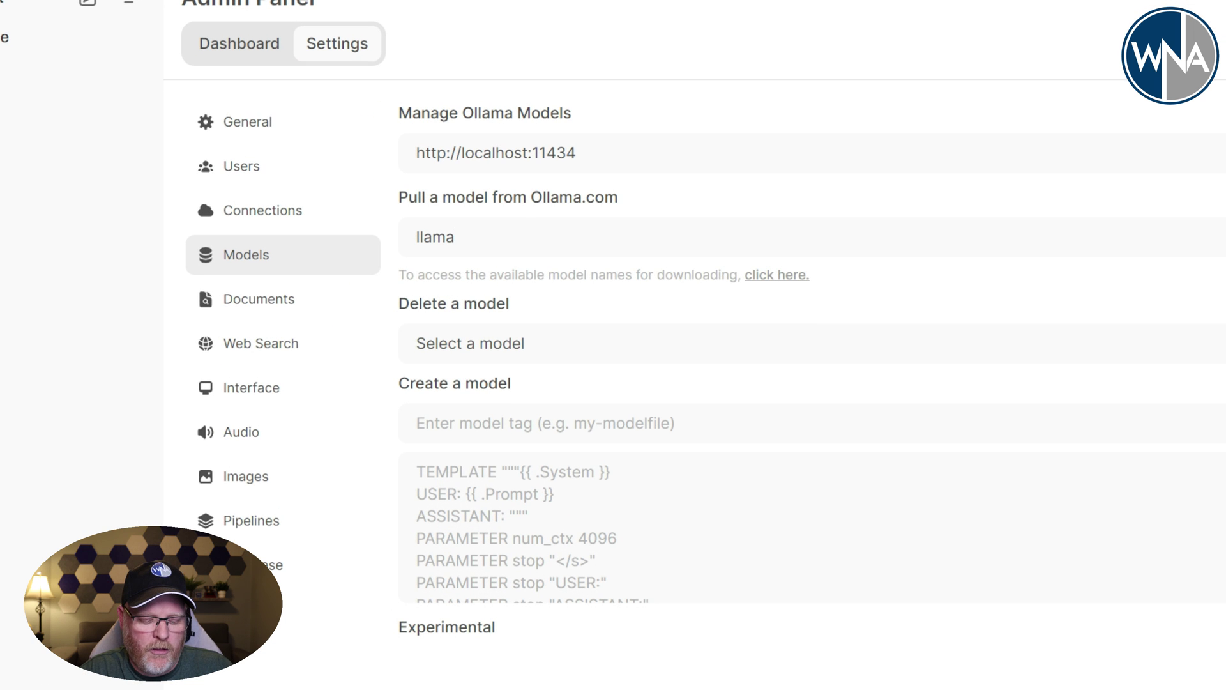
text(.1:8b)
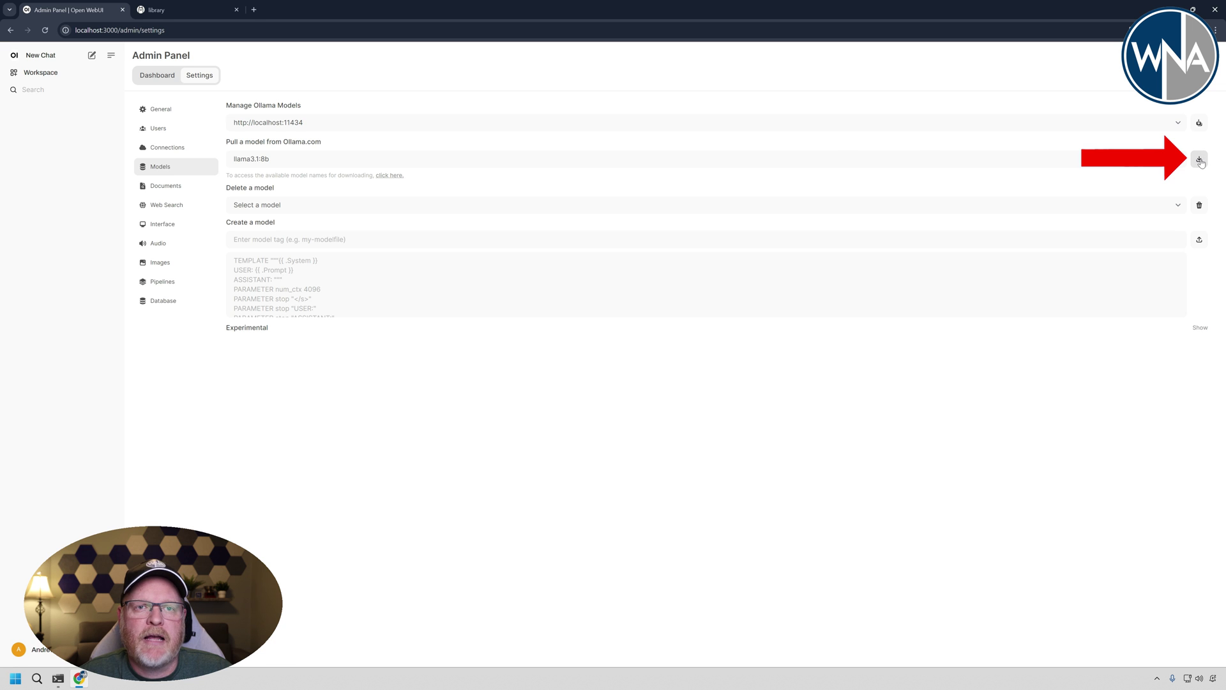
click(1199, 159)
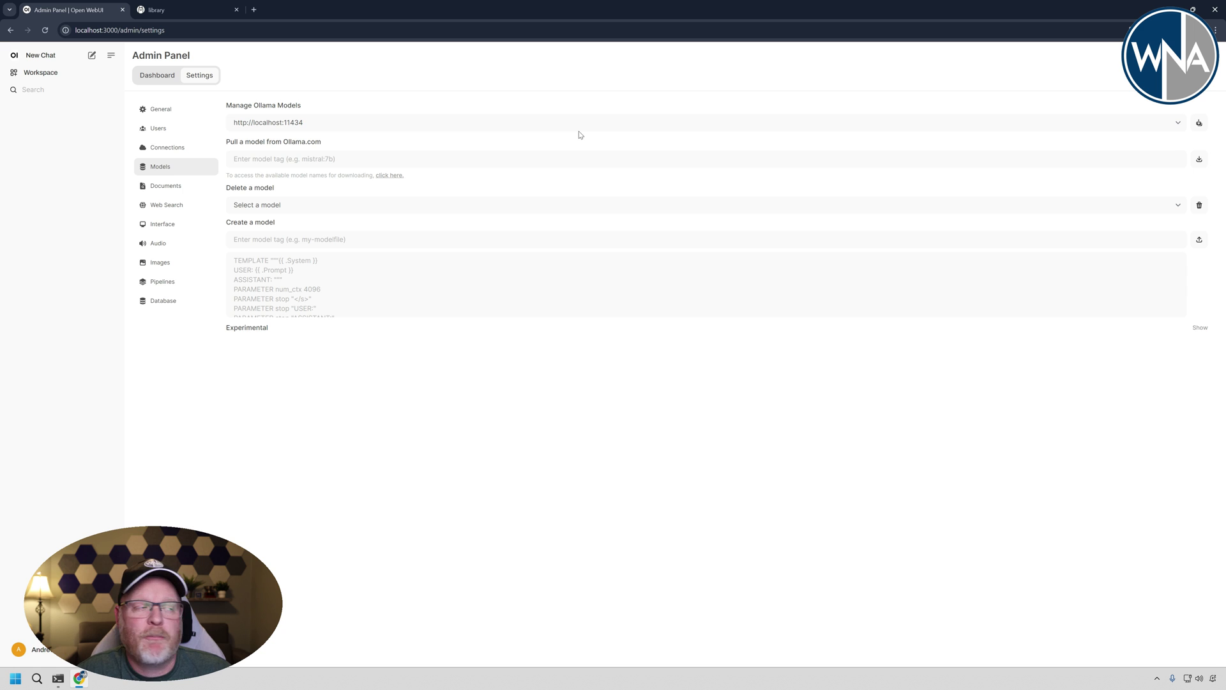
click(46, 55)
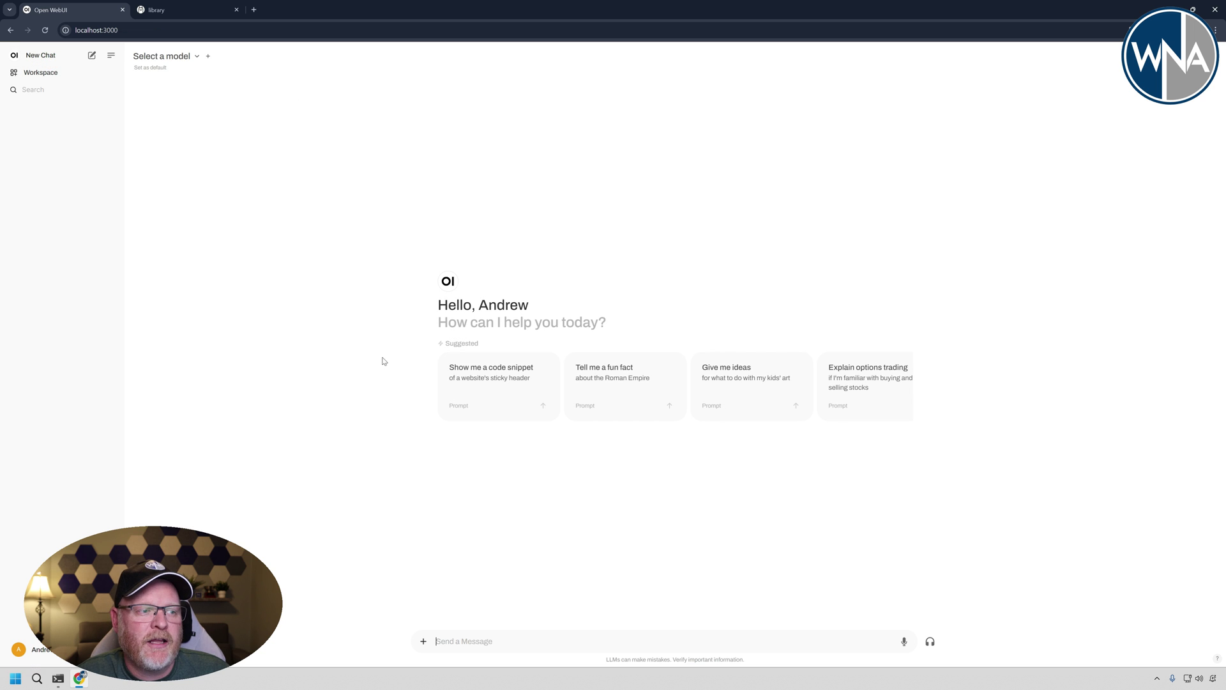
- Send the sticky-header code snippet suggestion to llama3.1:8b and scroll to the end of its reply
click(497, 390)
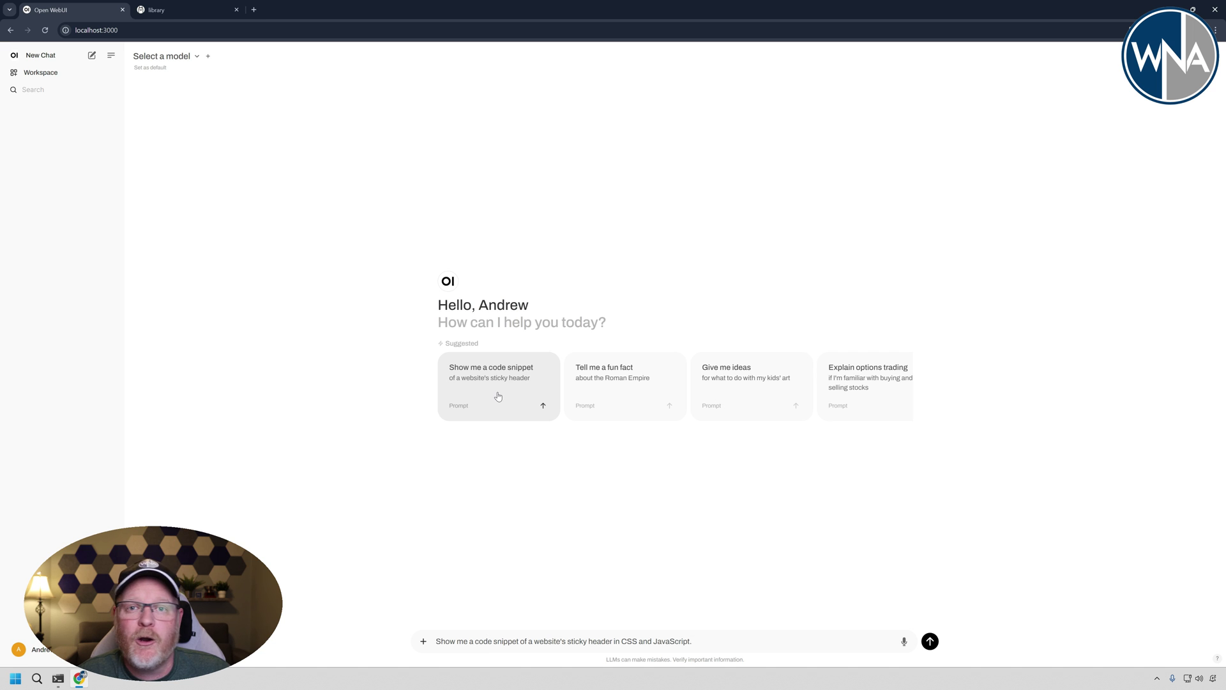
click(196, 57)
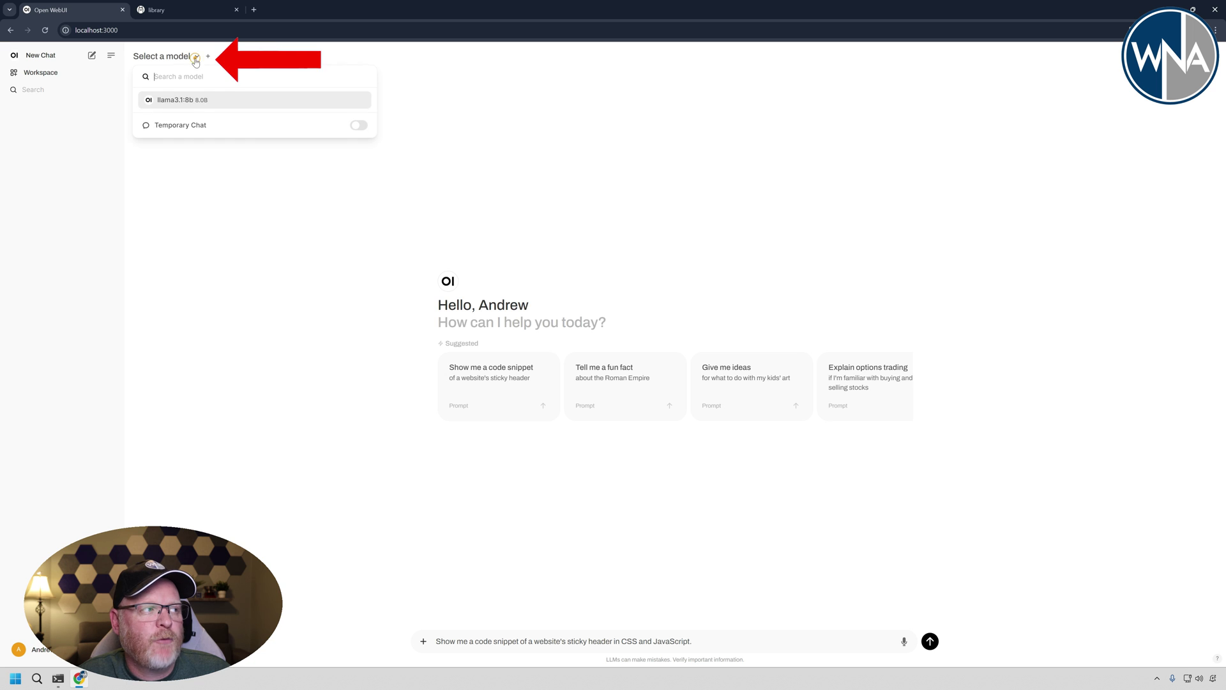
click(187, 101)
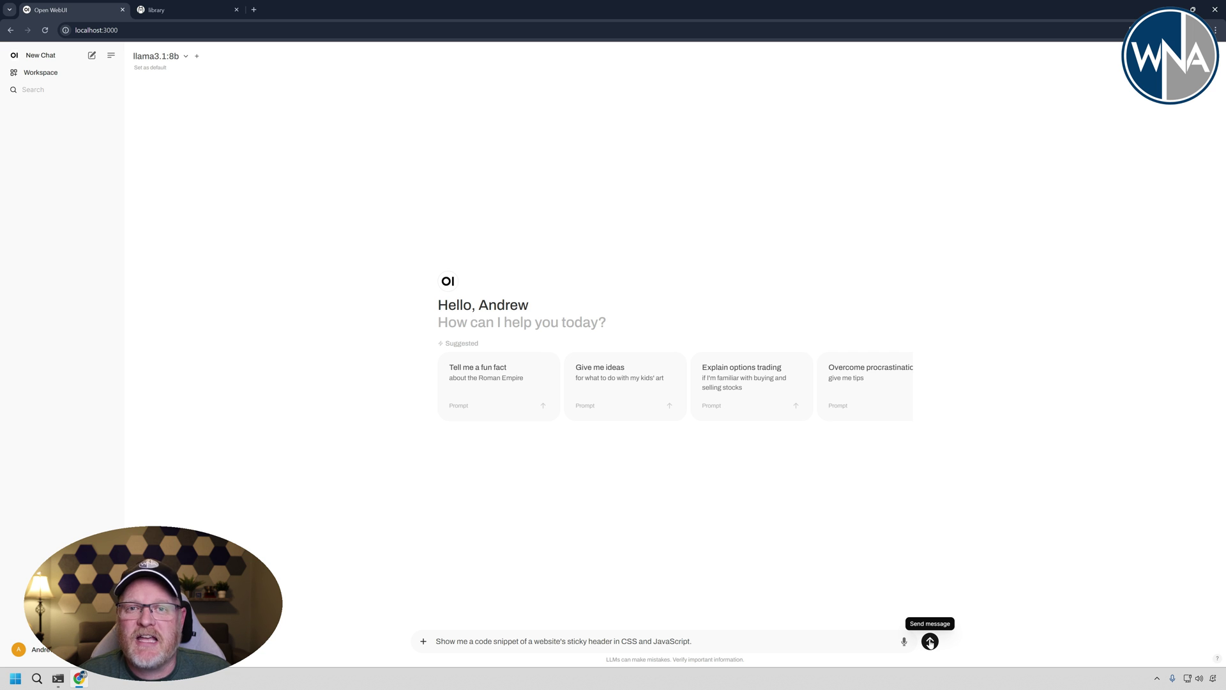
click(930, 641)
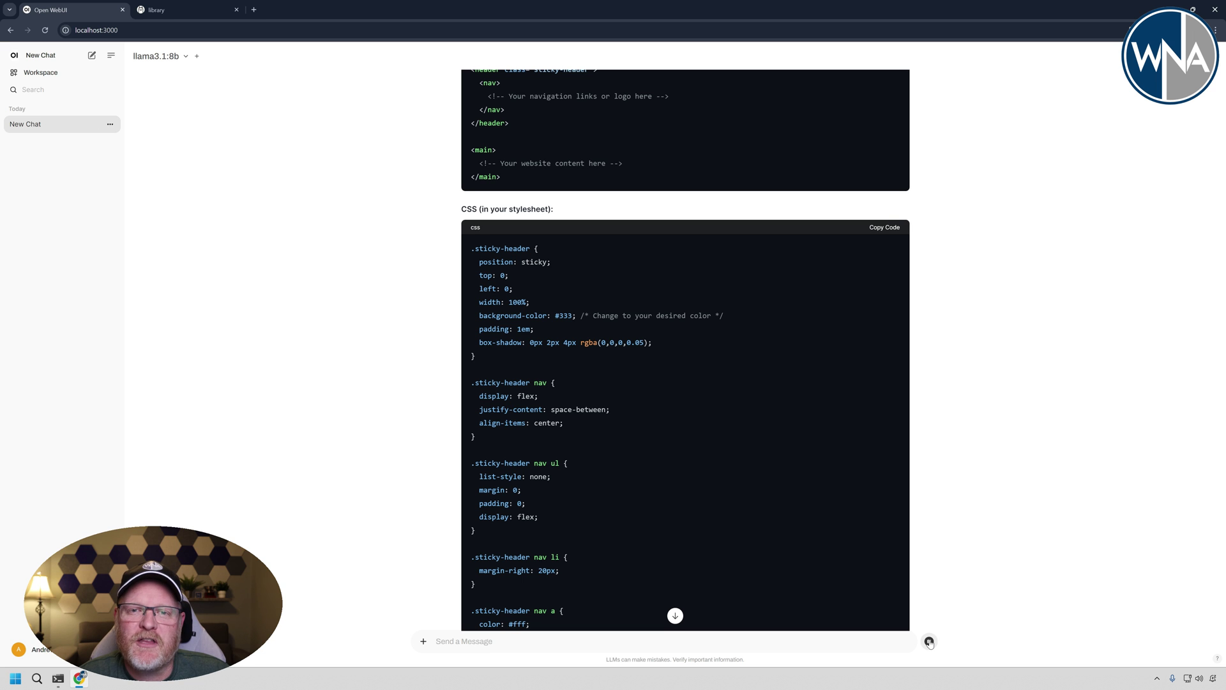
click(674, 616)
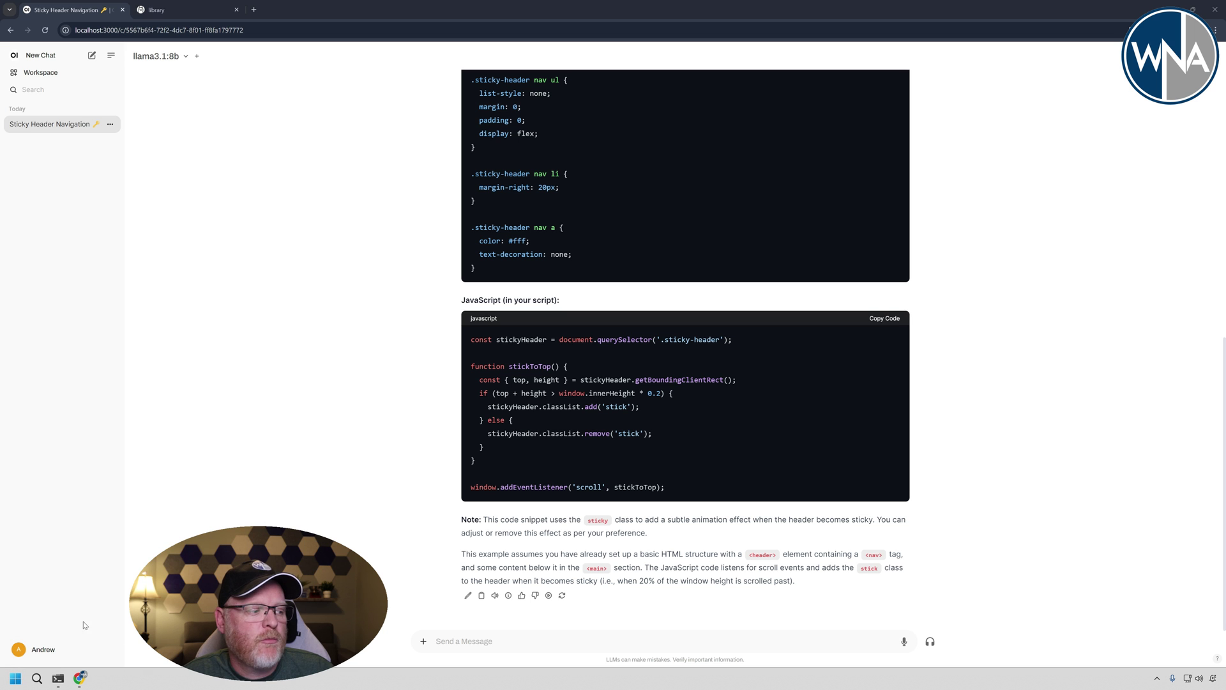
- Open the Admin Panel model settings and filter the Ollama library for 'lla'
click(37, 651)
click(42, 578)
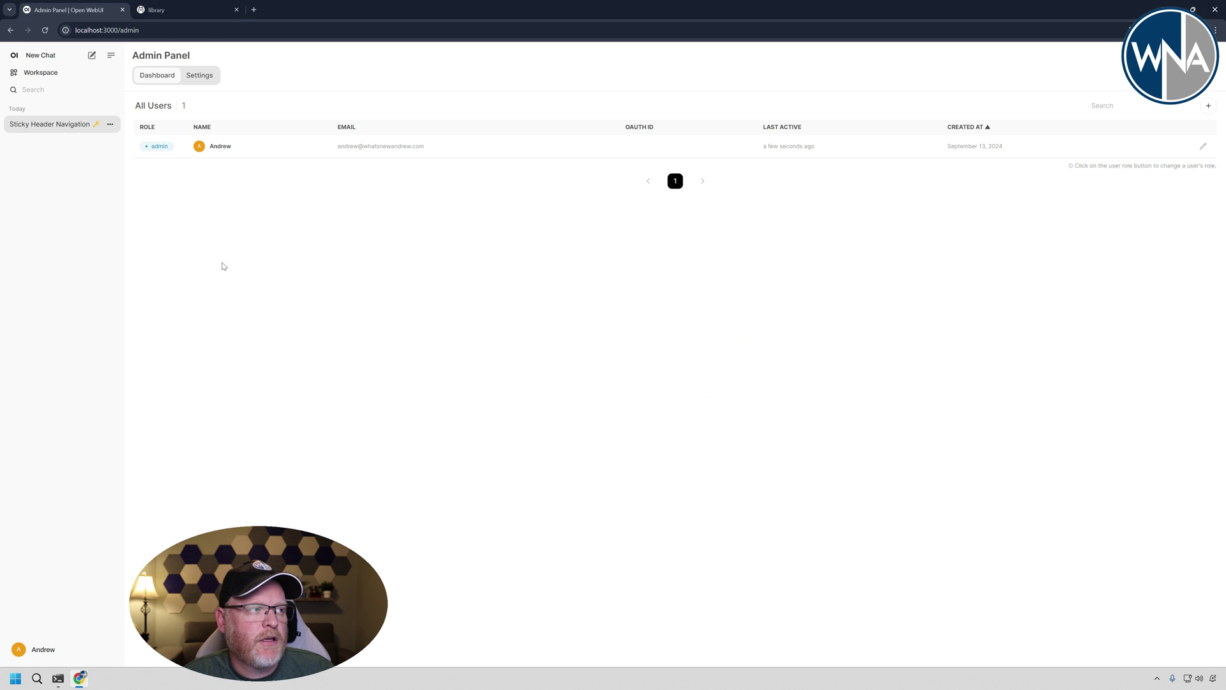
click(214, 78)
click(160, 170)
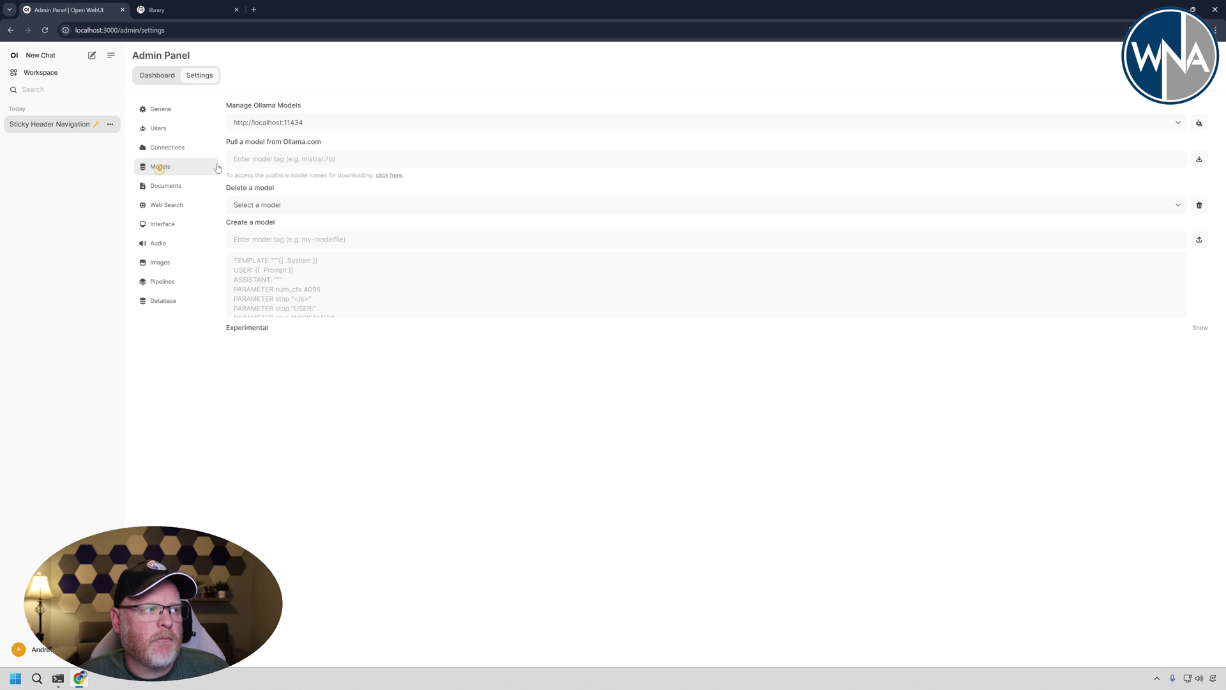
click(185, 10)
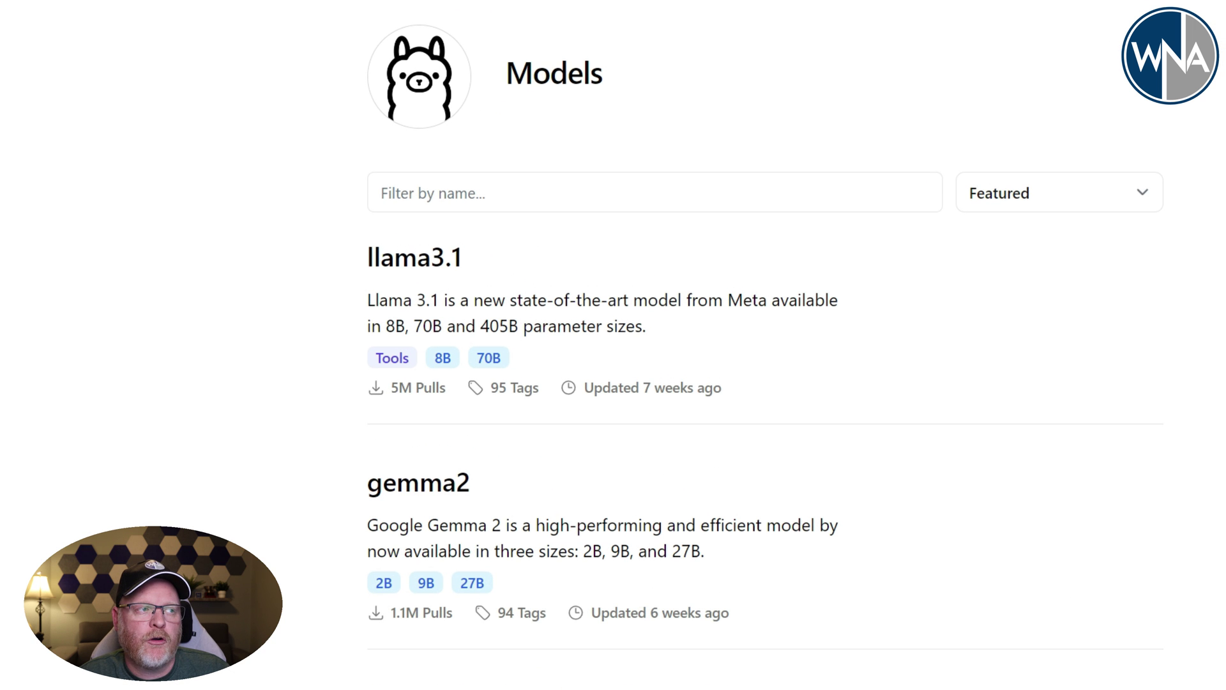
click(469, 195)
click(462, 192)
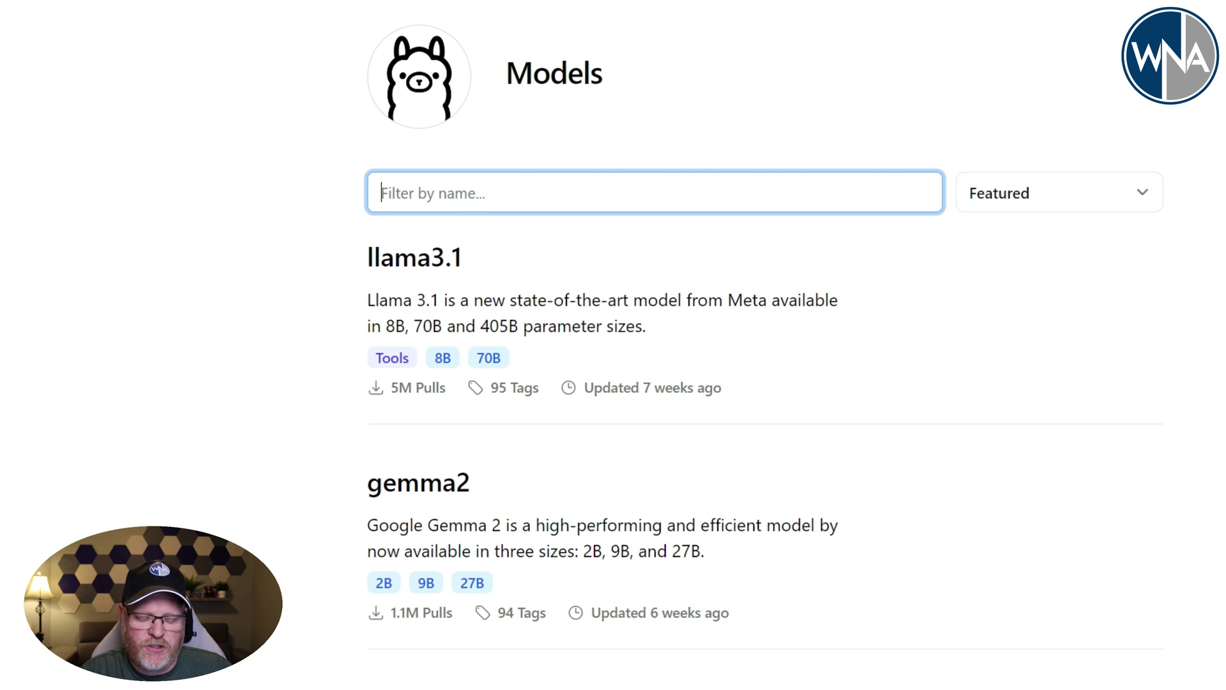
text(lla)
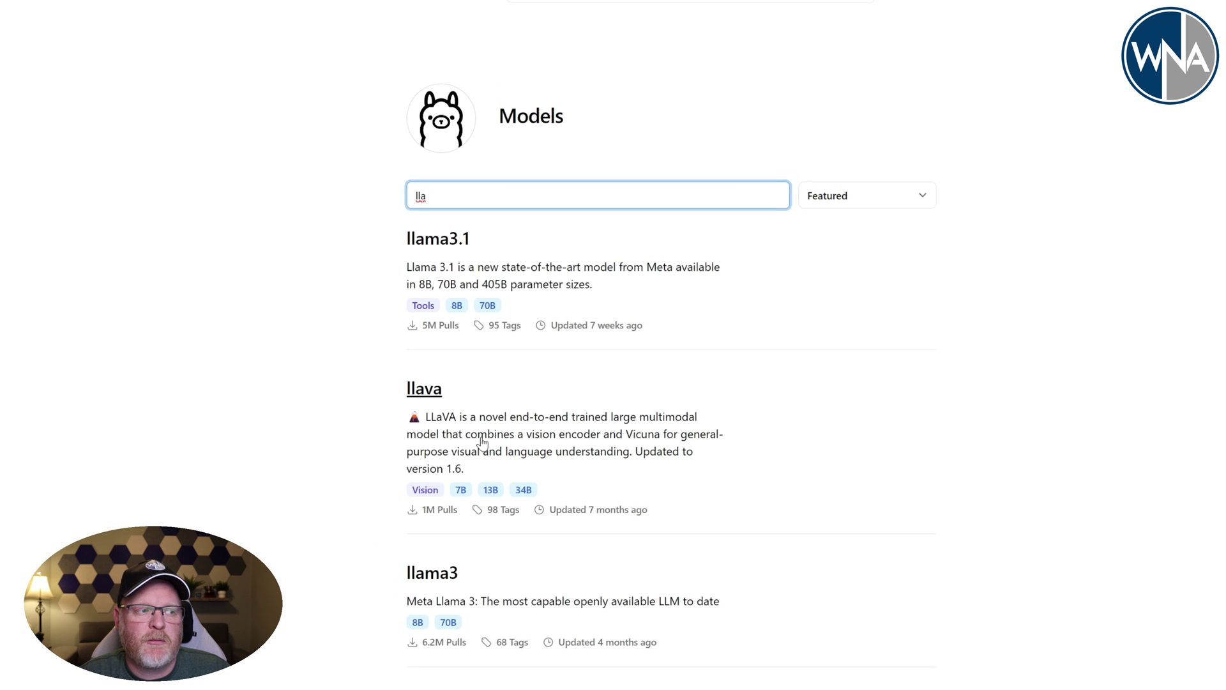
- Submit the misspelled 'gema2:2b' tag, then clear the 'lla' library filter
click(81, 9)
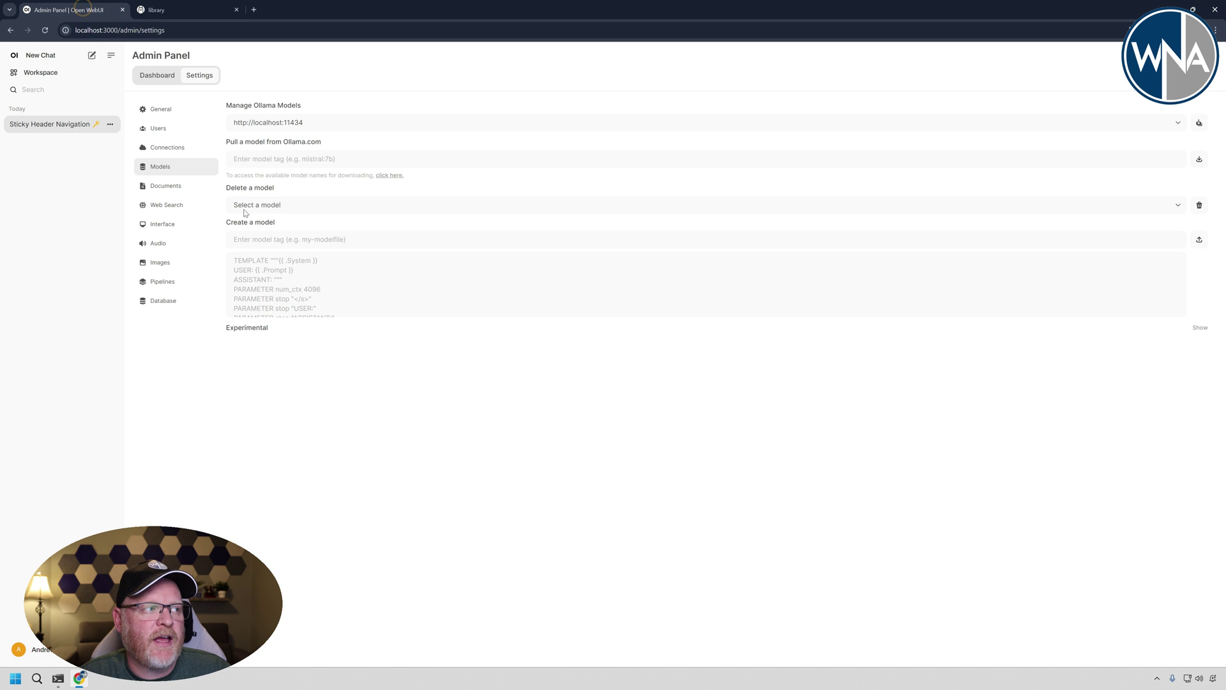
text(gema)
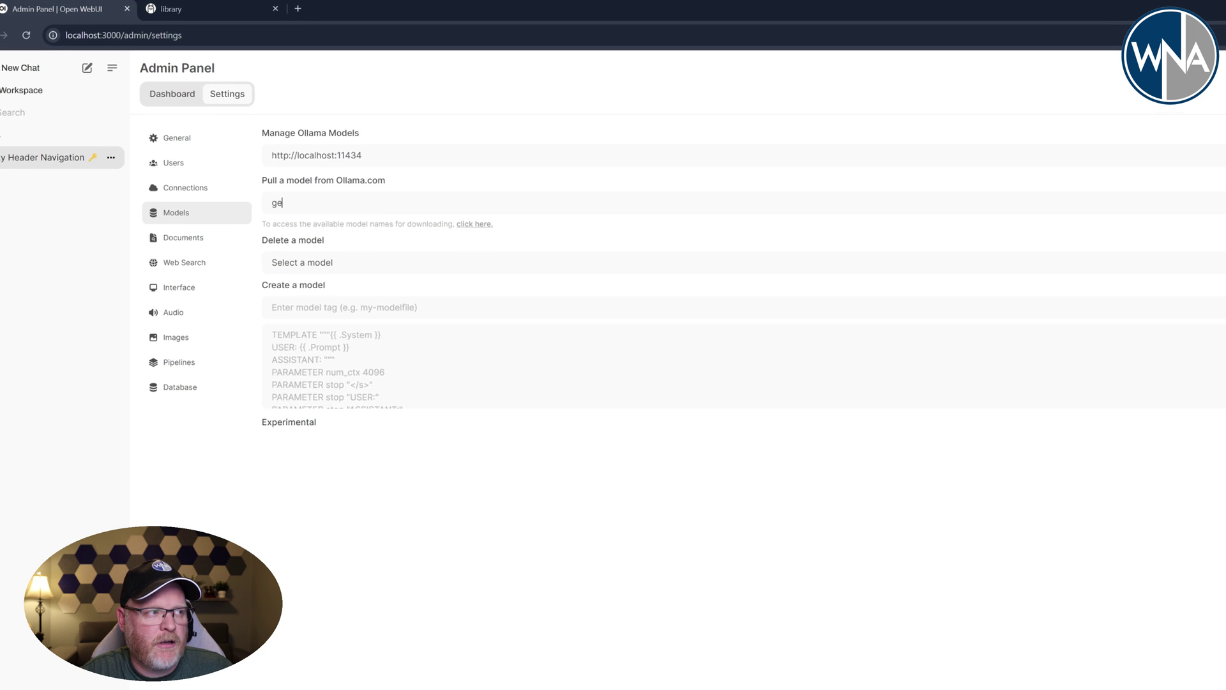
text(2)
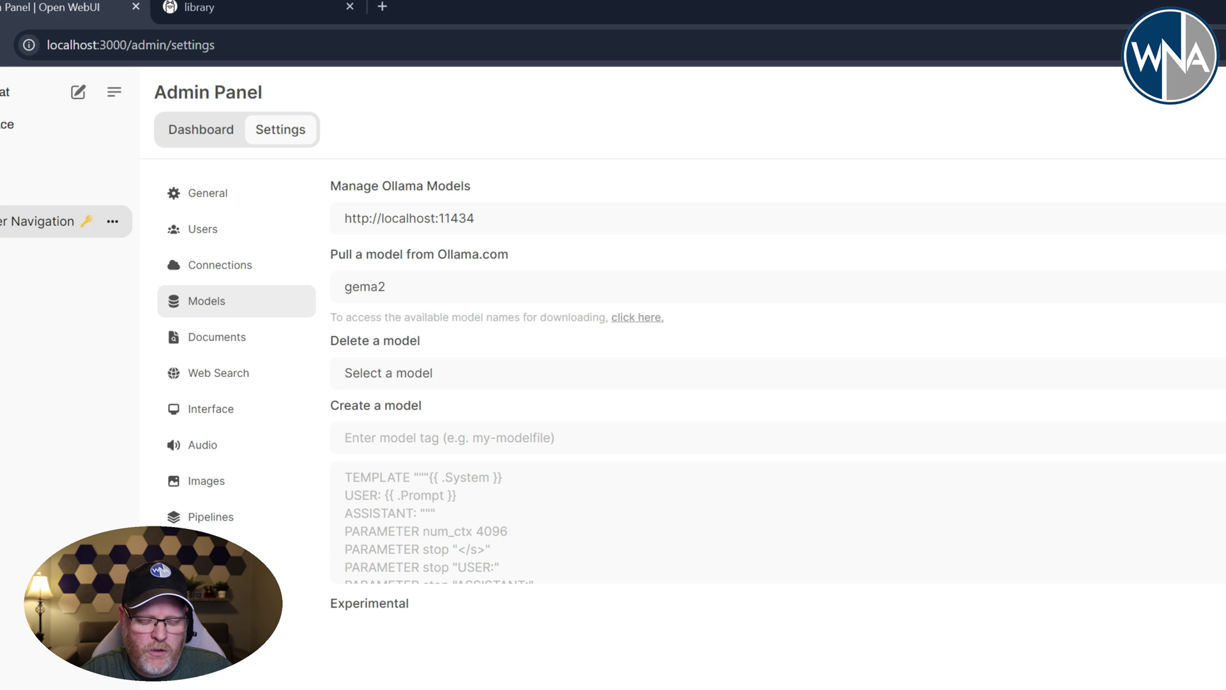
text(:2b)
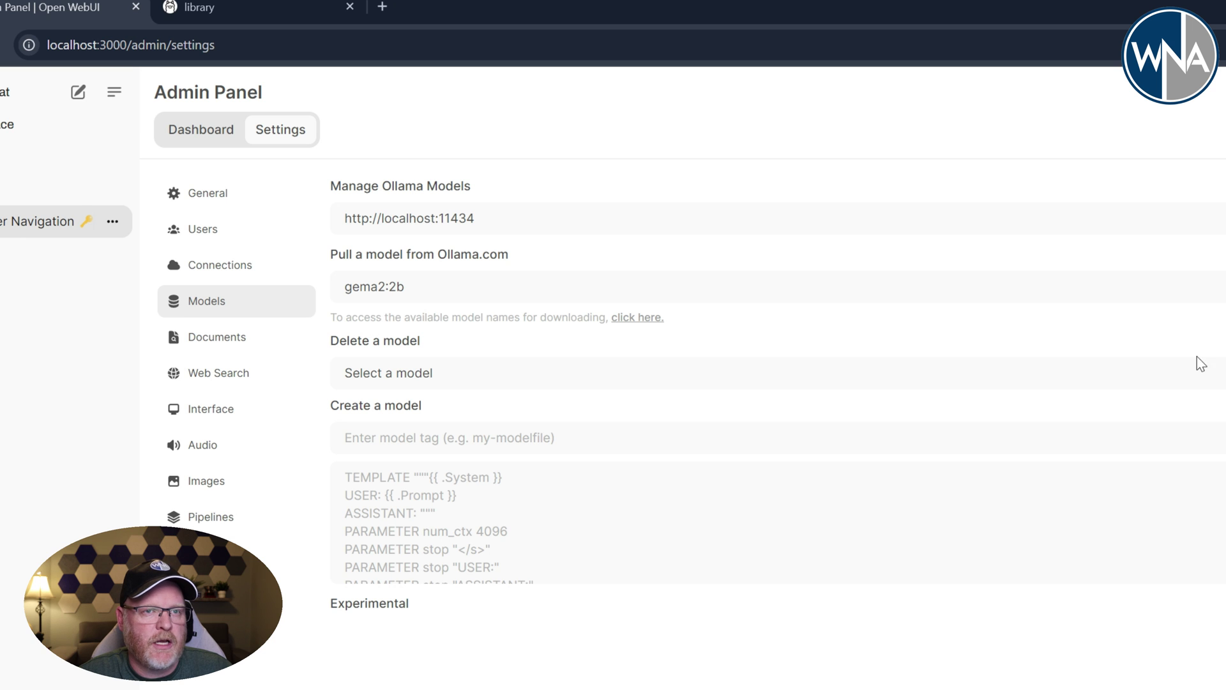
key(Return)
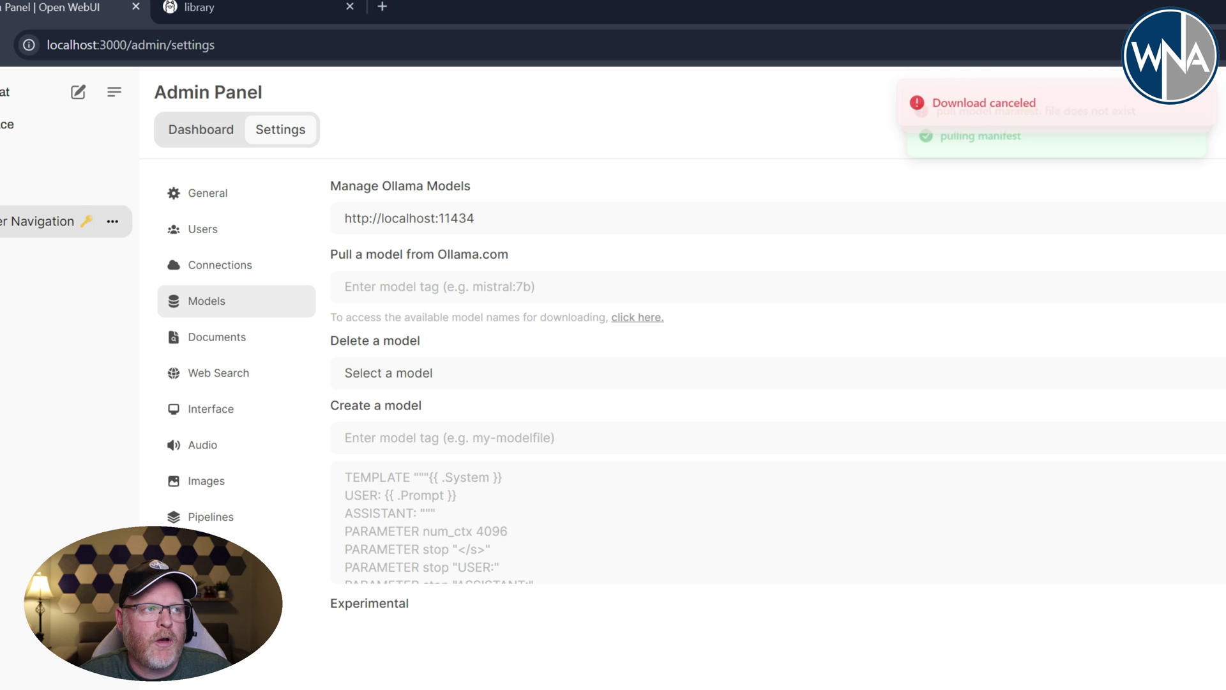
click(203, 9)
key(ctrl+a)
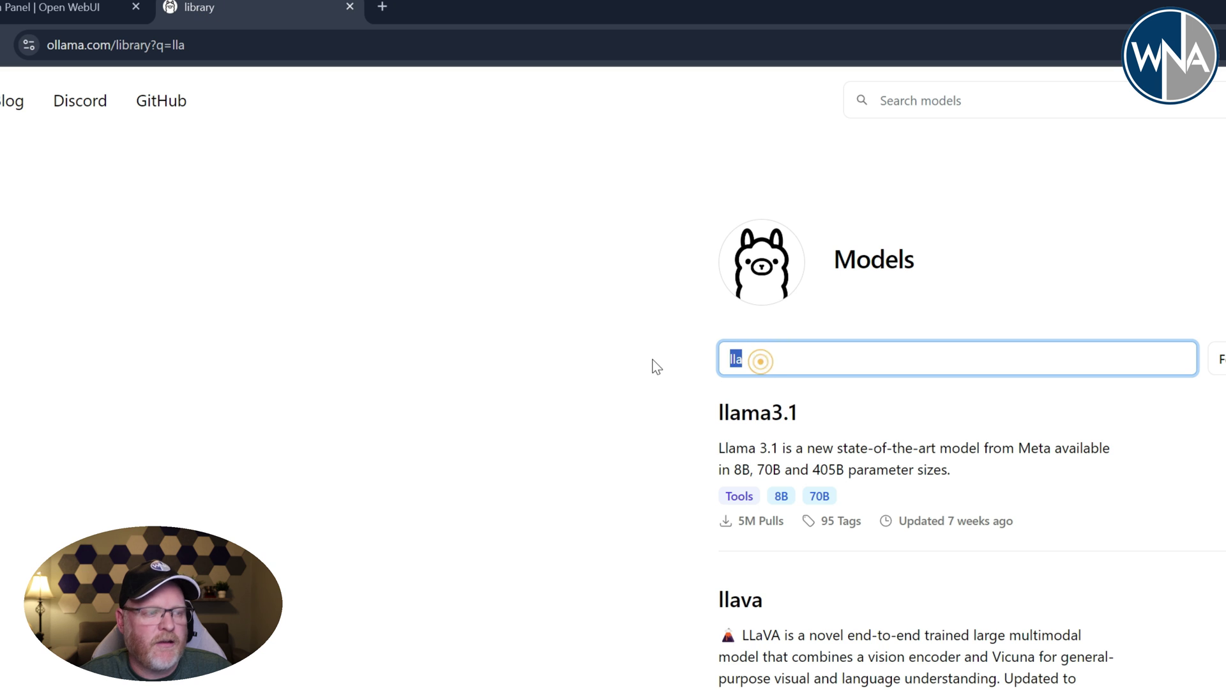
key(BackSpace)
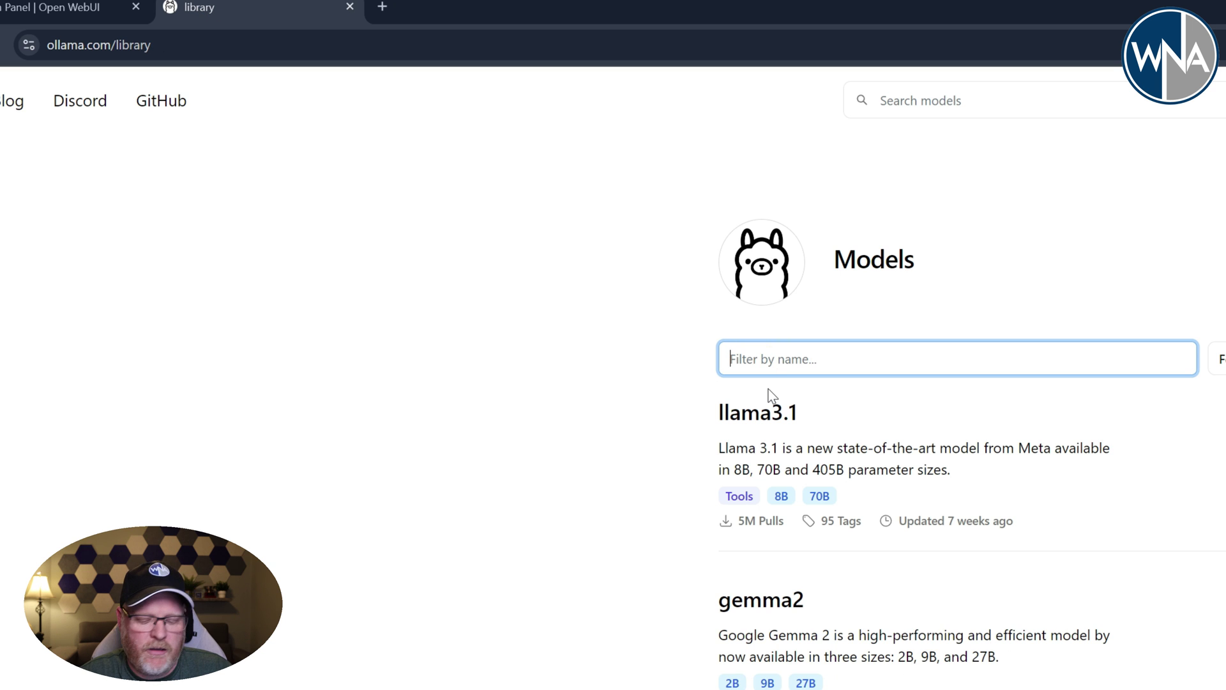
- Pull gemma2:2b from Ollama.com in the Open WebUI model settings
click(77, 9)
click(411, 298)
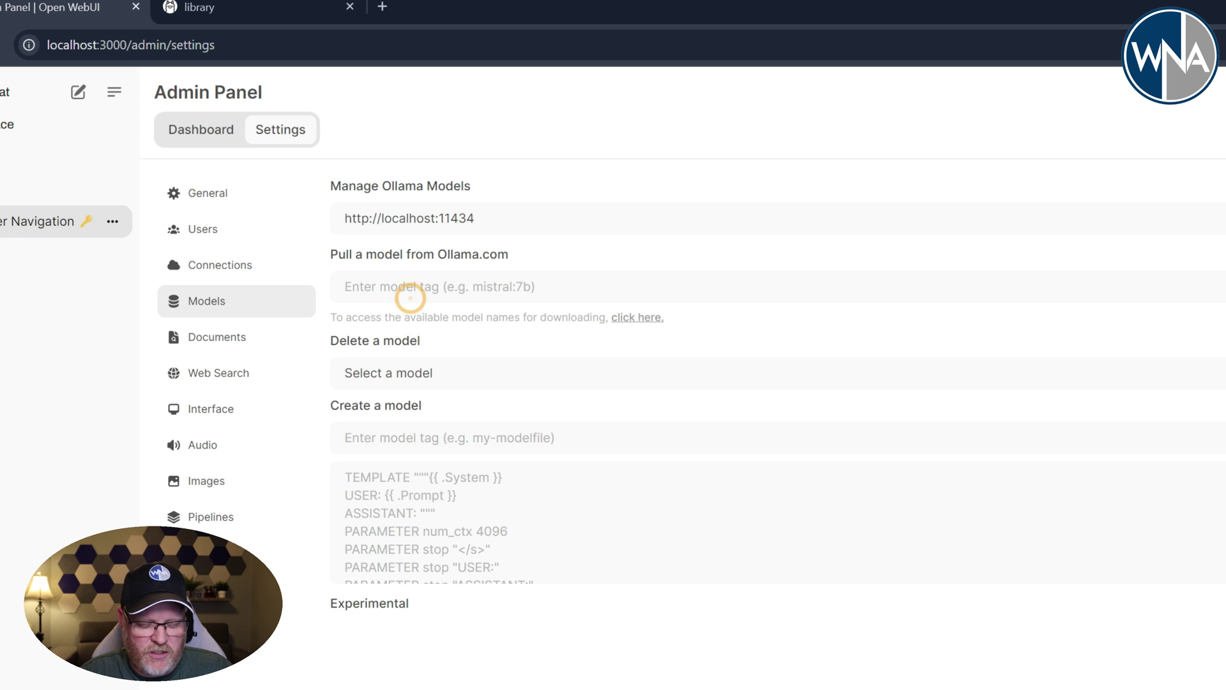
text(gemma)
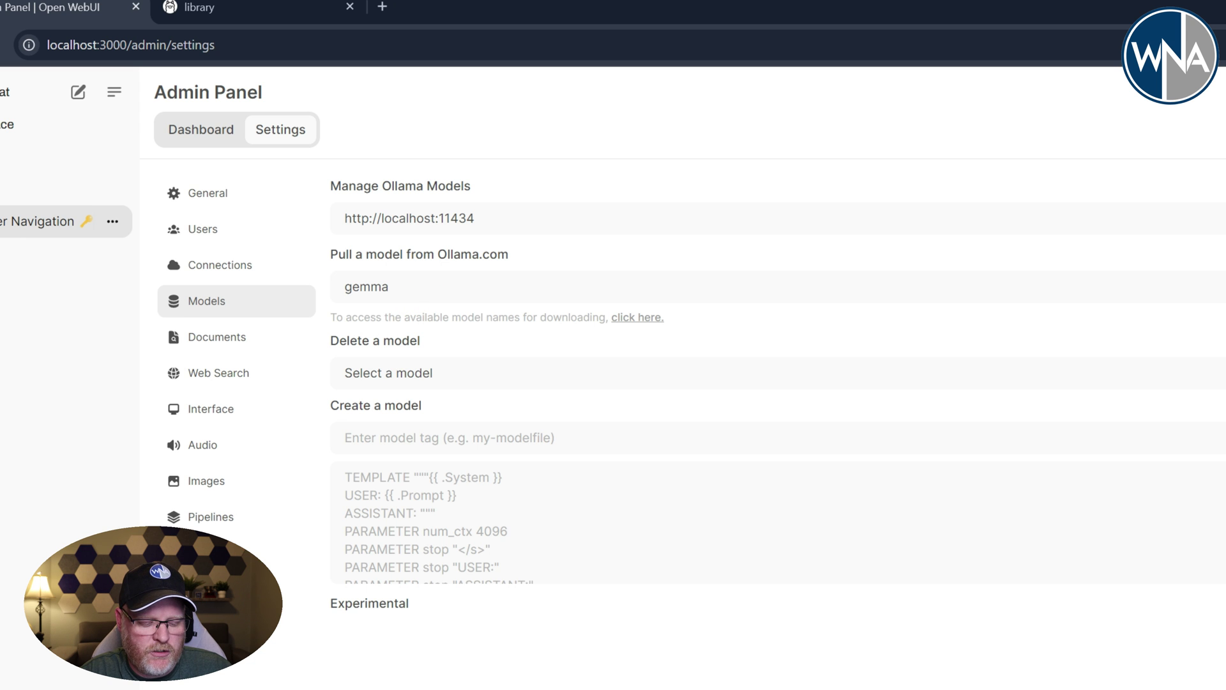
text(2:2)
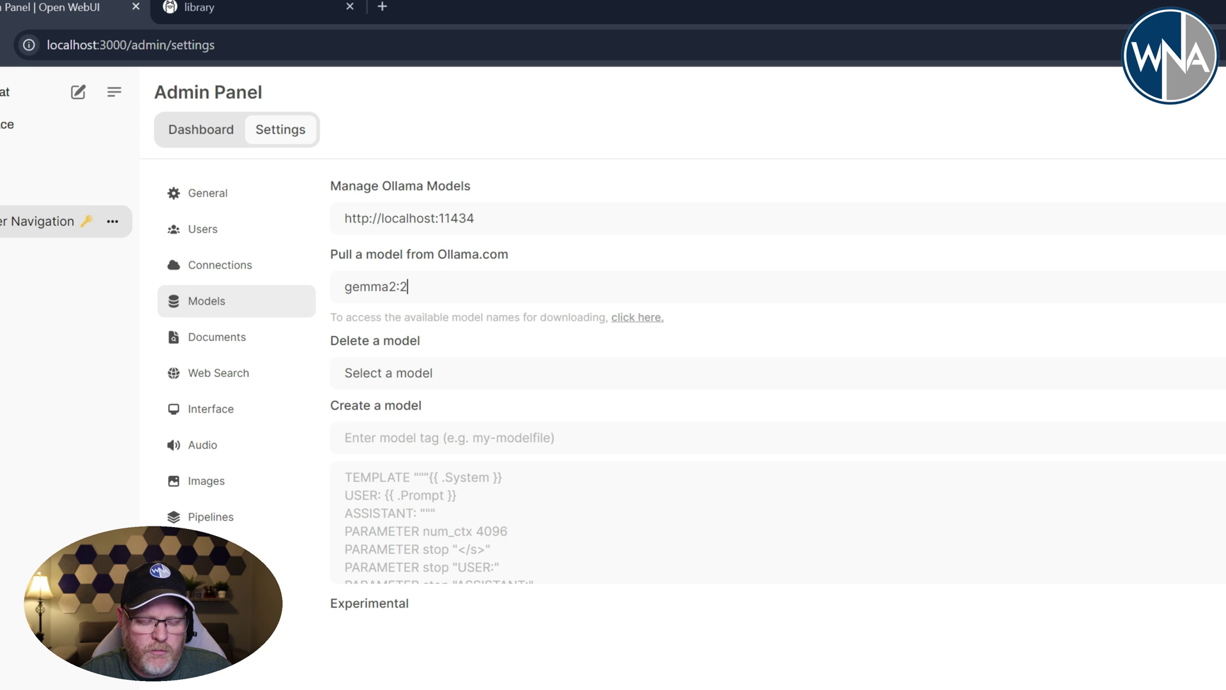
text(b)
click(1198, 159)
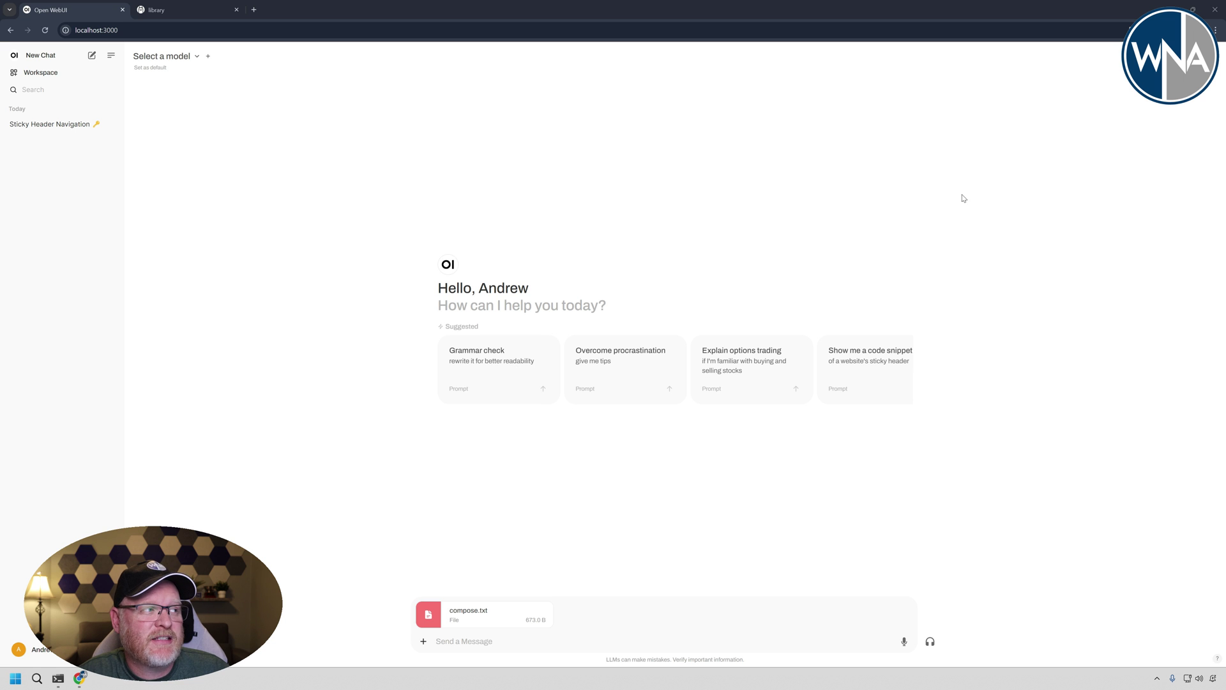
- Select gemma2:2b, add llama3.1:8b as a second model, and type 'explain this file to me'
click(197, 56)
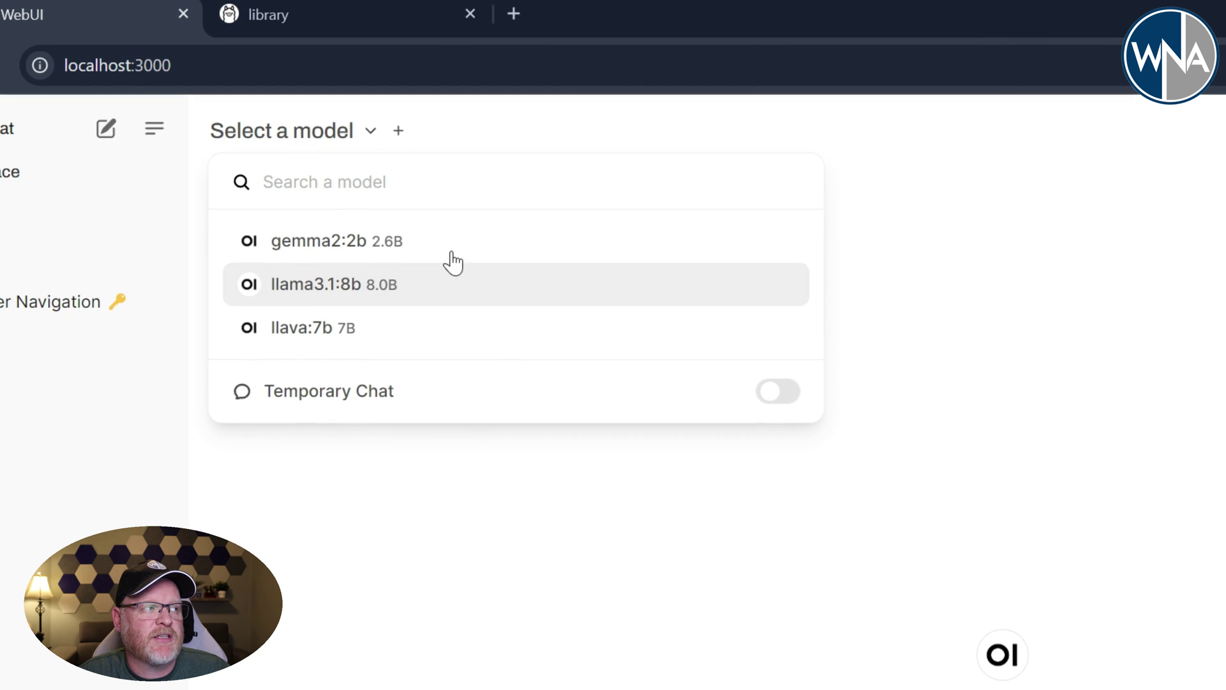
click(377, 237)
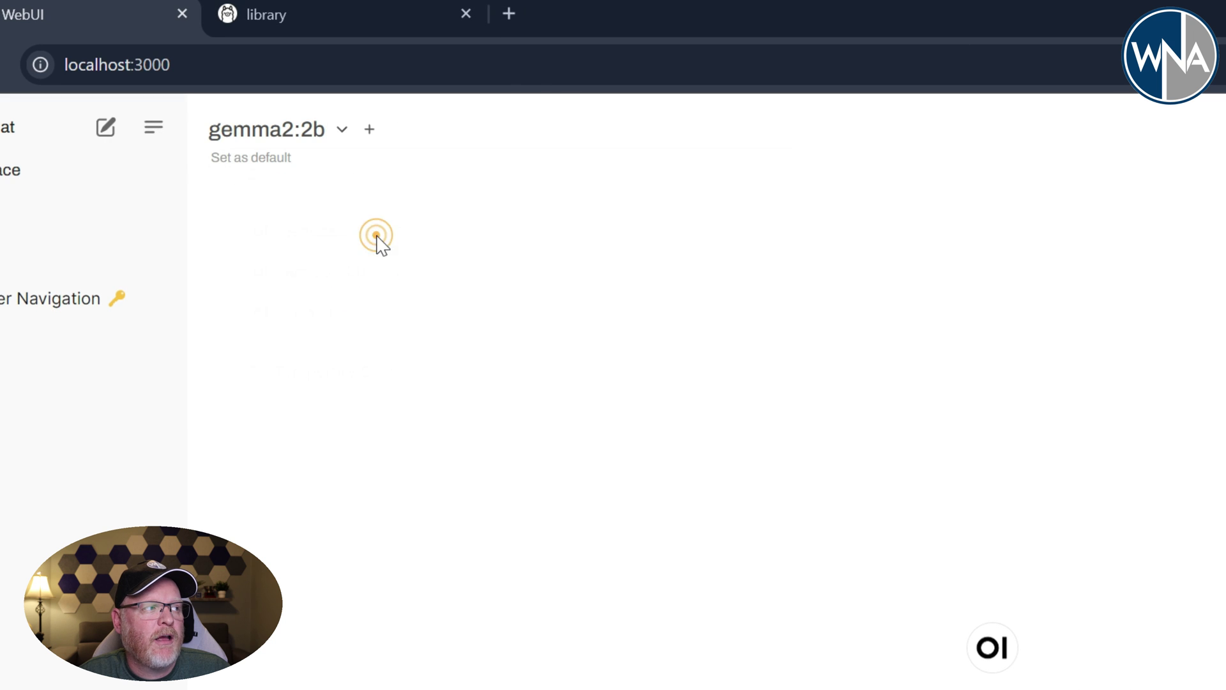
click(368, 130)
click(361, 155)
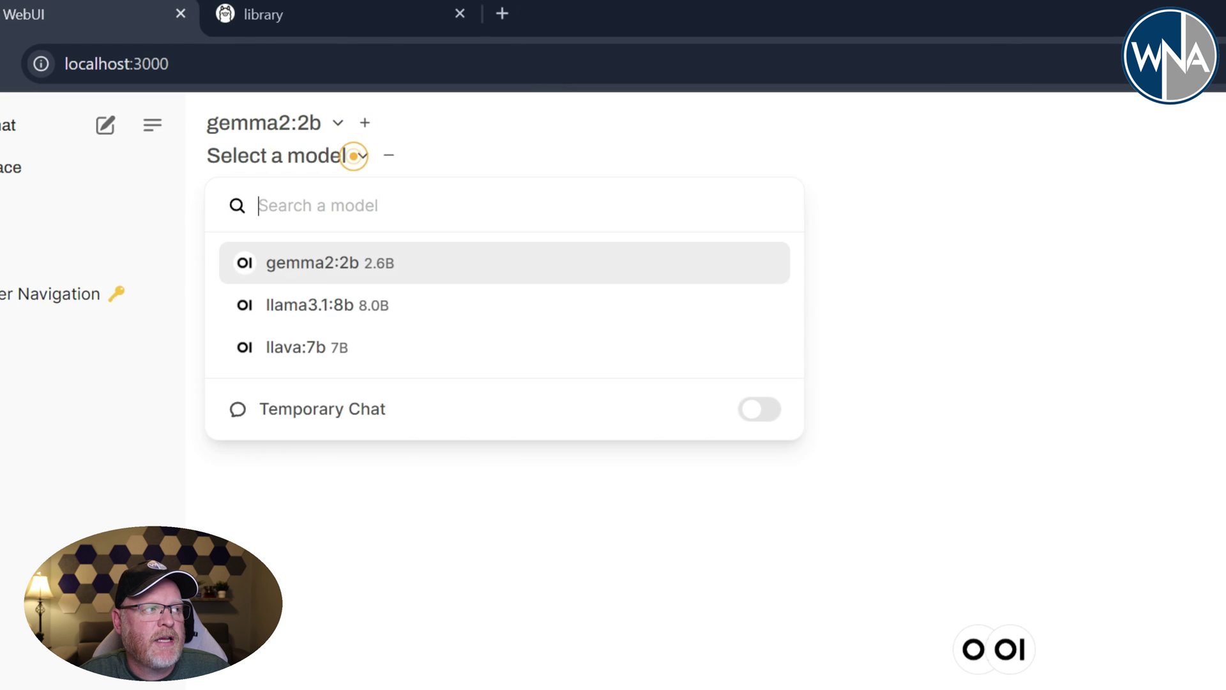
click(308, 292)
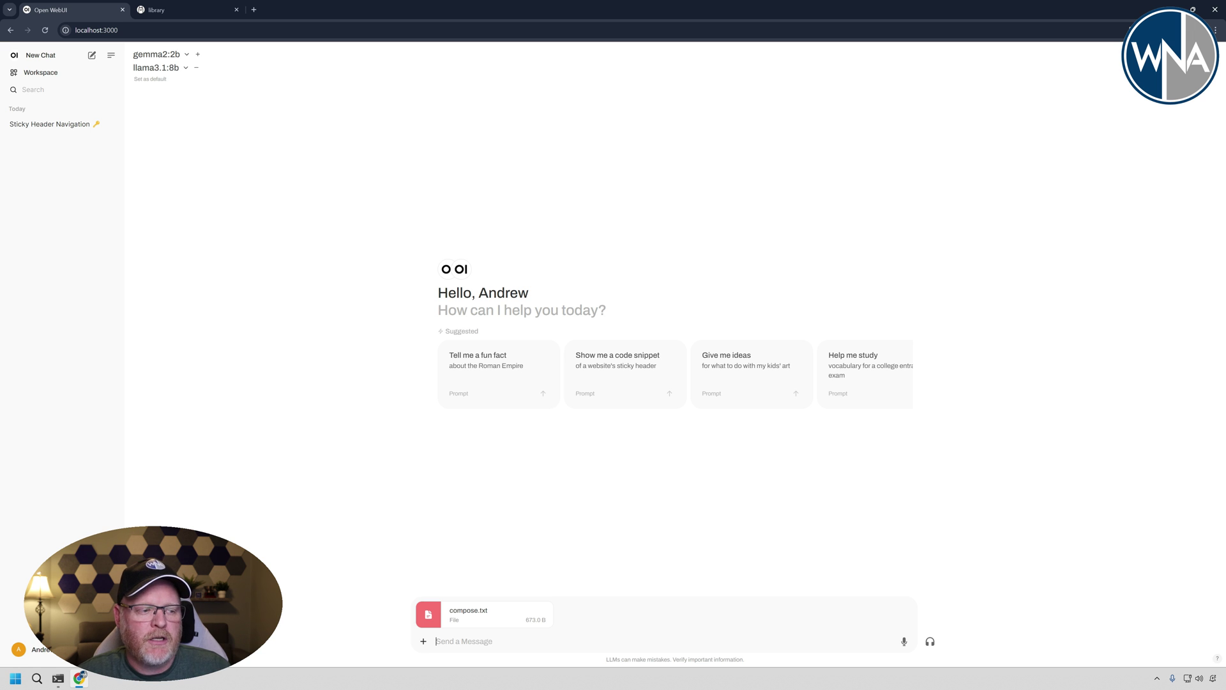
text(ex)
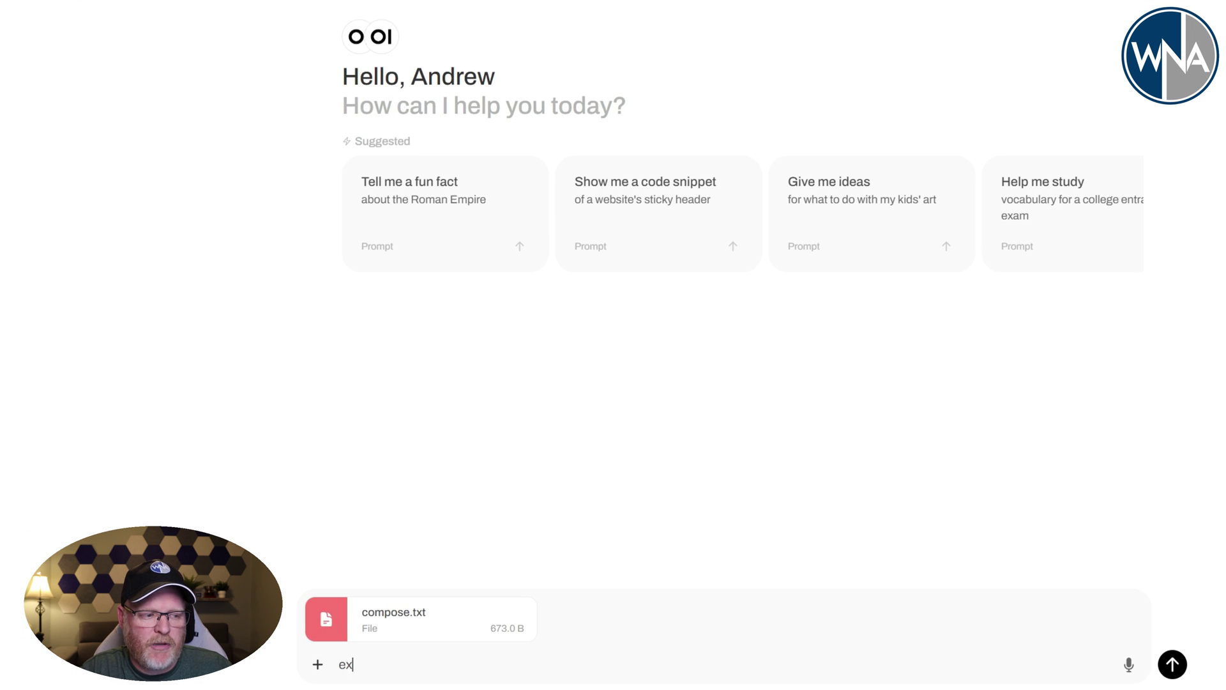
text(plain this fi)
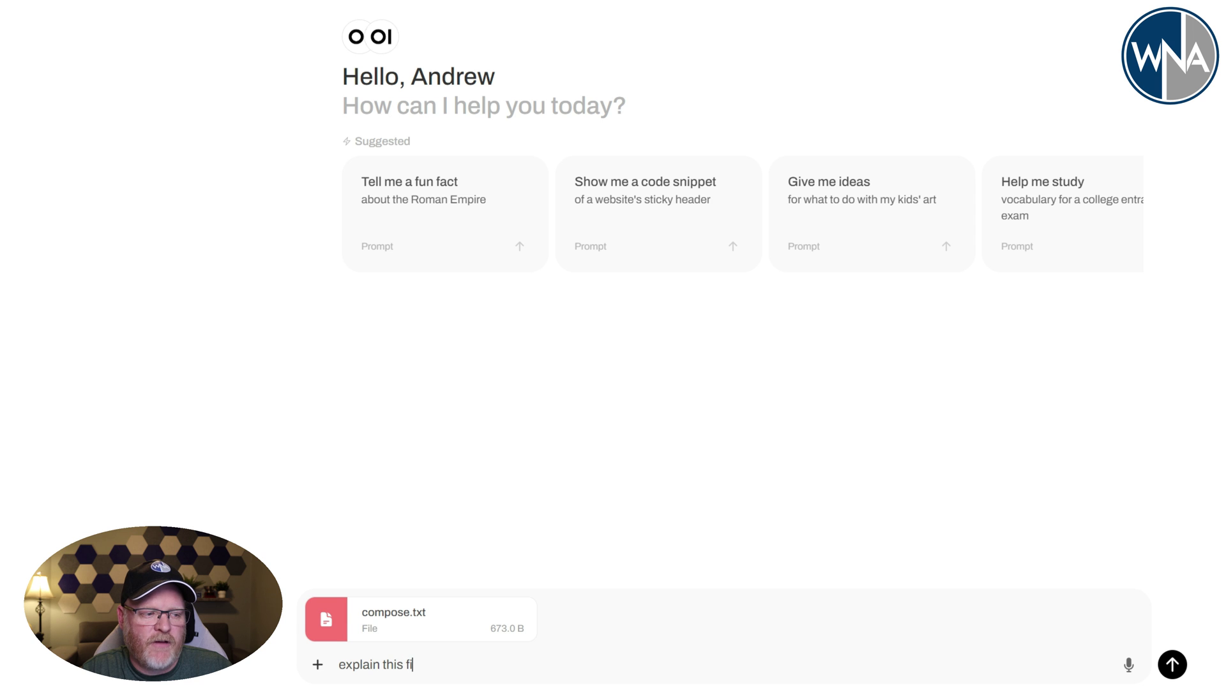
text(le to me)
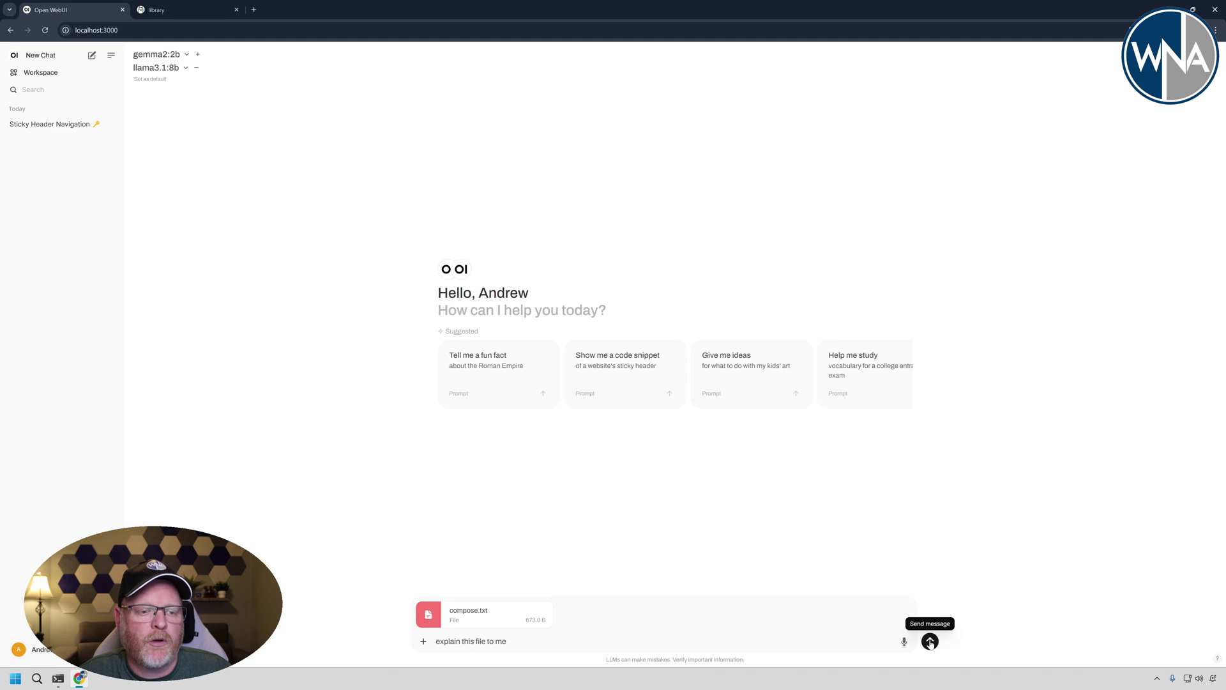
- Send 'explain this file to me' with compose.txt to both gemma2:2b and llama3.1:8b
click(929, 641)
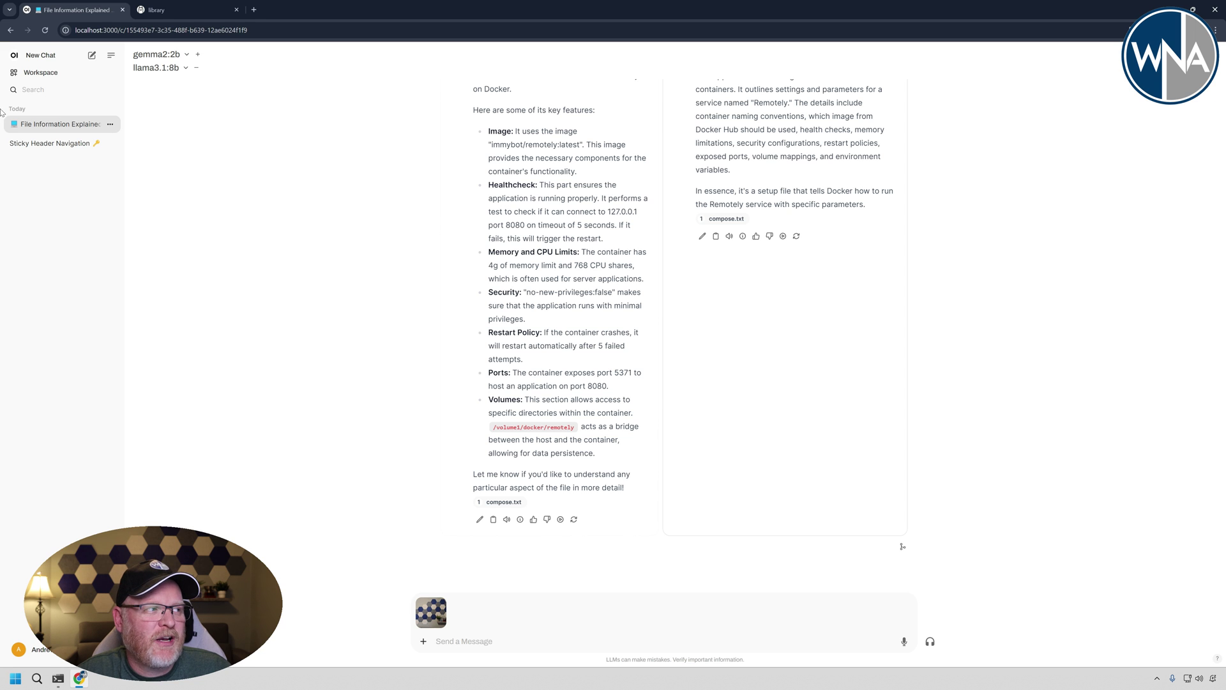
- Start a new llava:7b chat and type 'tell me about this image' beside the attached photo
click(46, 58)
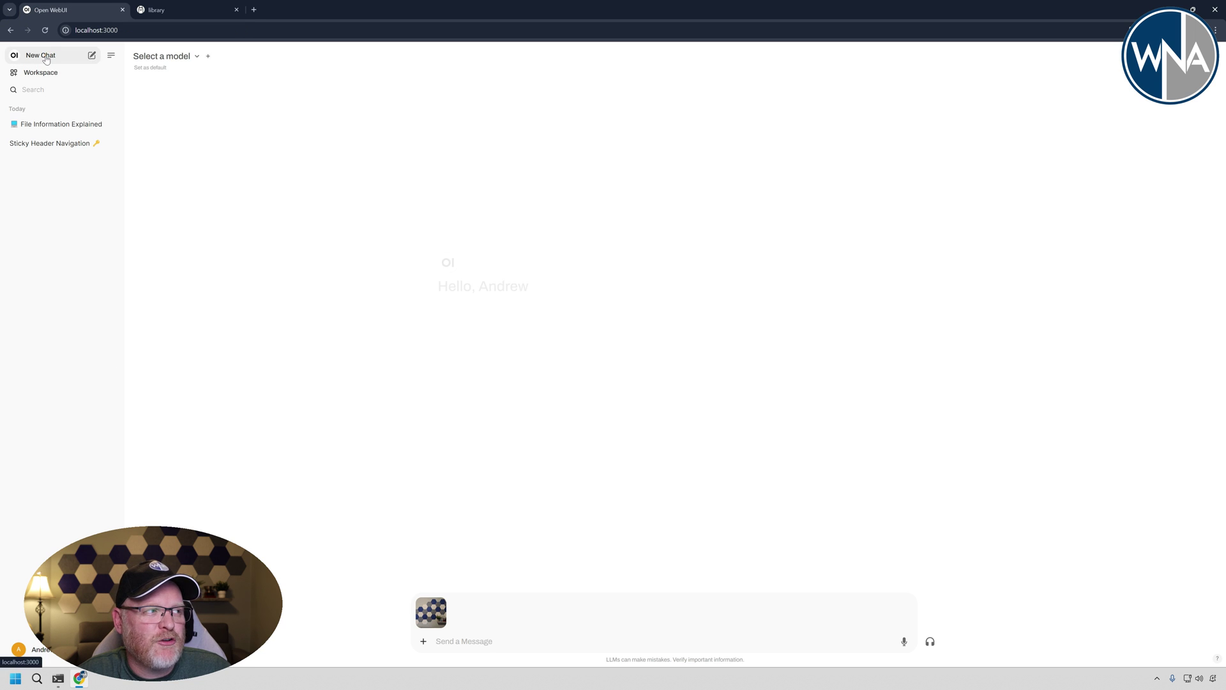
click(197, 57)
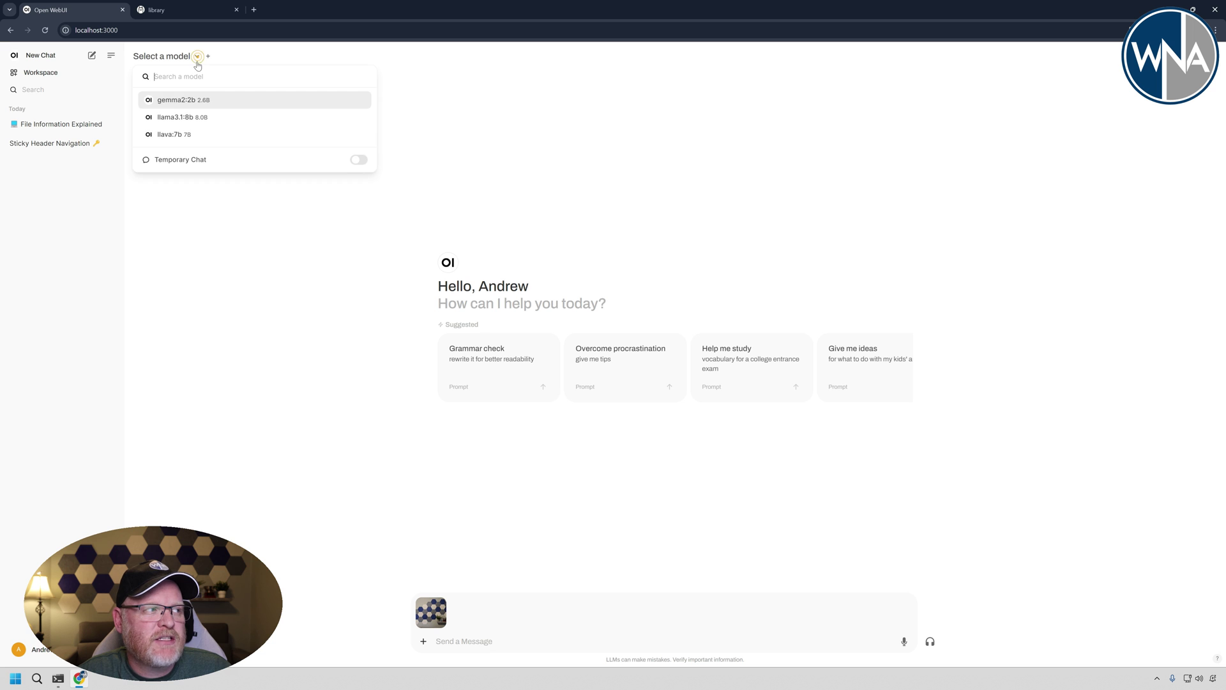
click(191, 134)
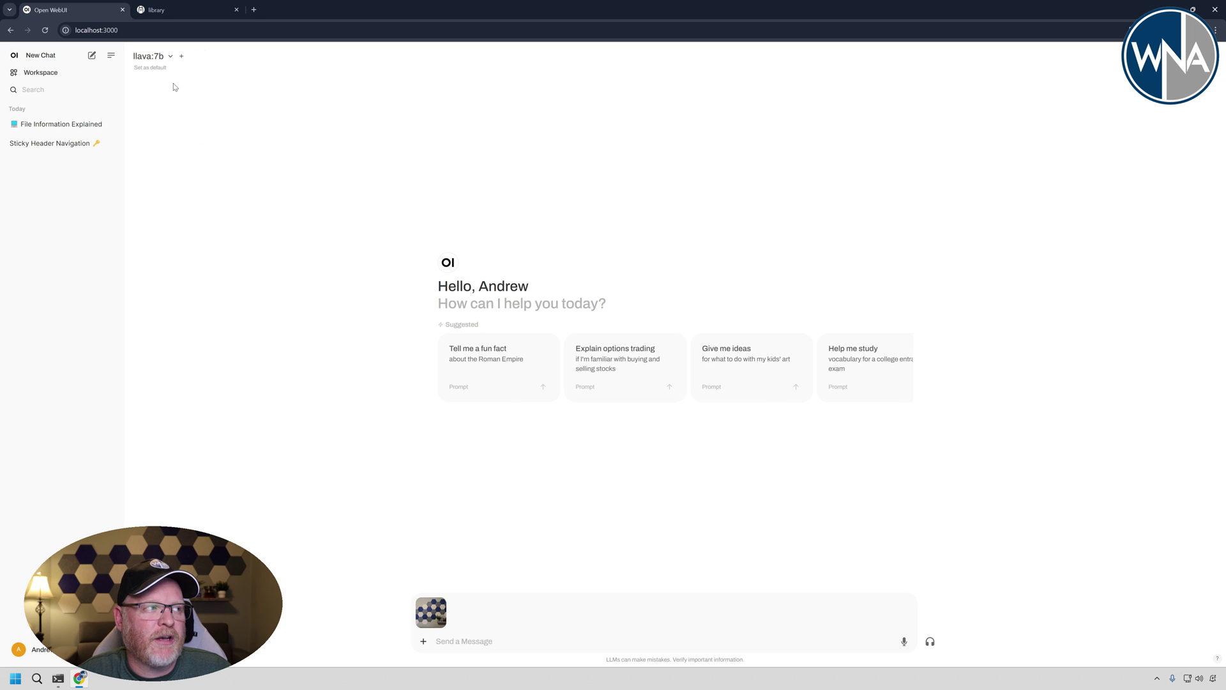
mouse_move(431, 618)
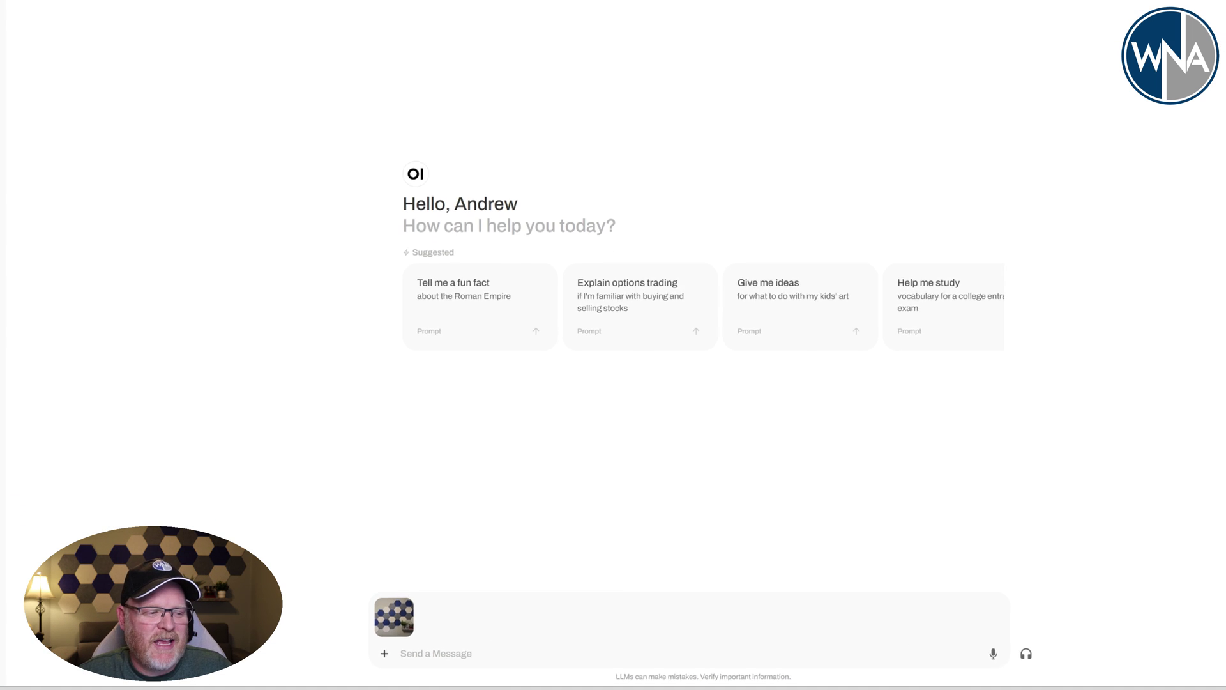
text(tell)
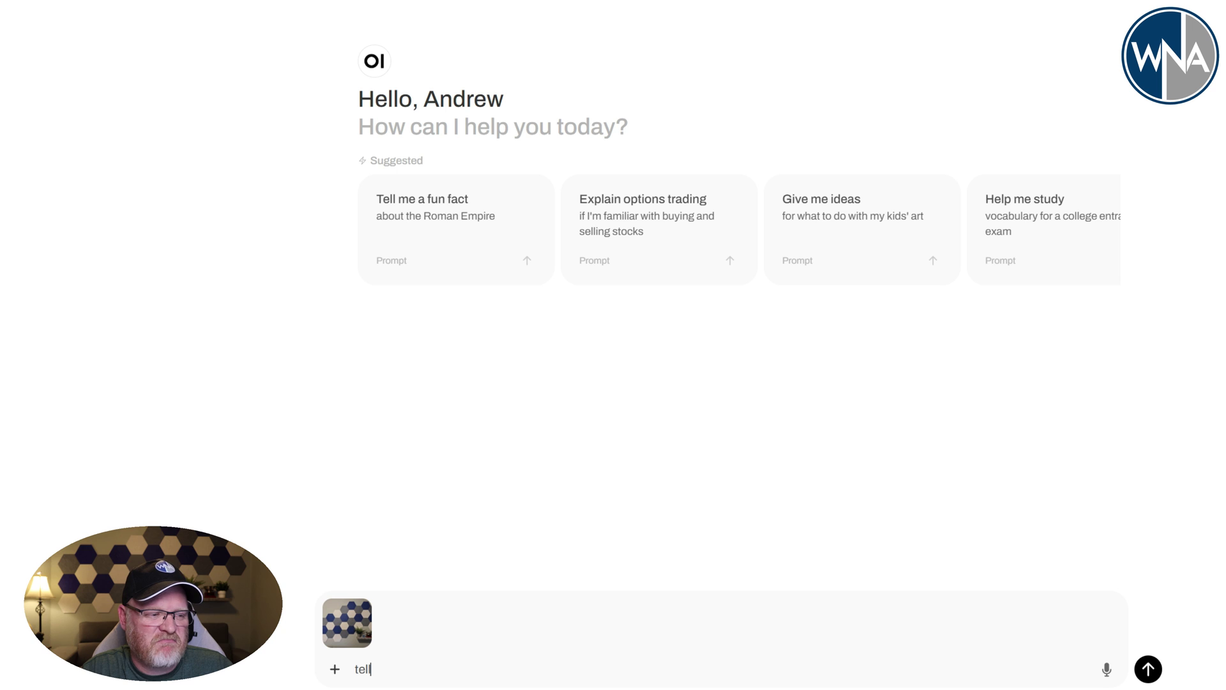
text( me about hti)
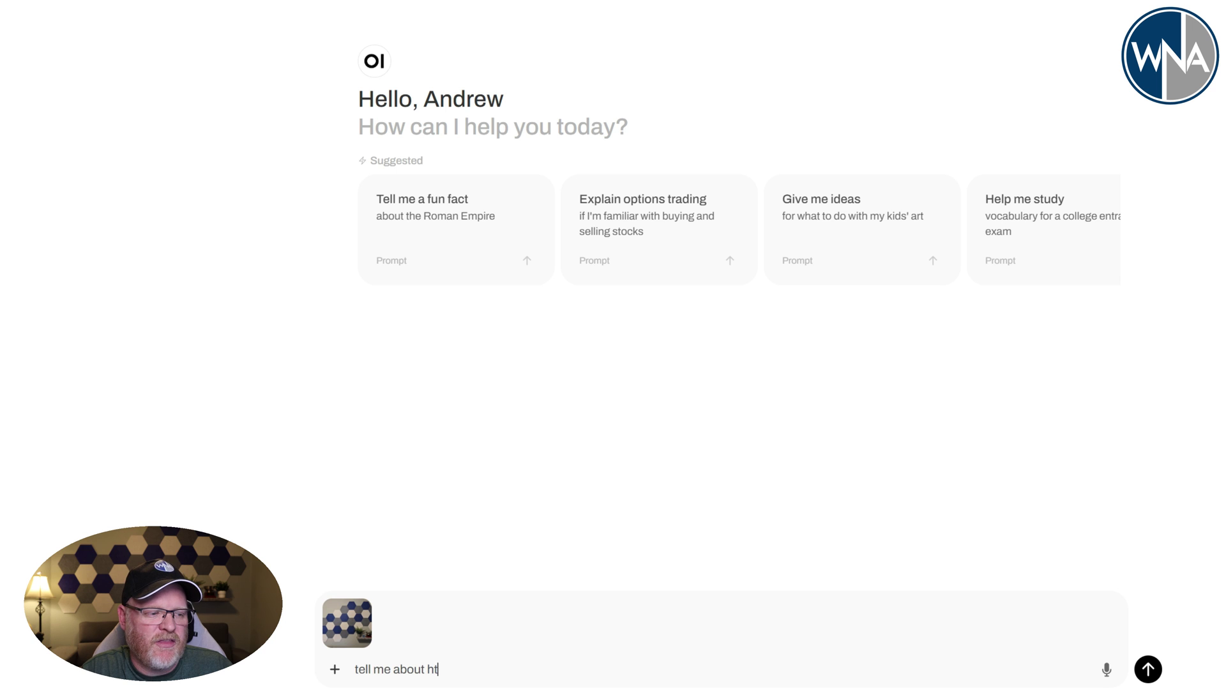
key(BackSpace)
key(BackSpace)
key(BackSpace)
text(this ima)
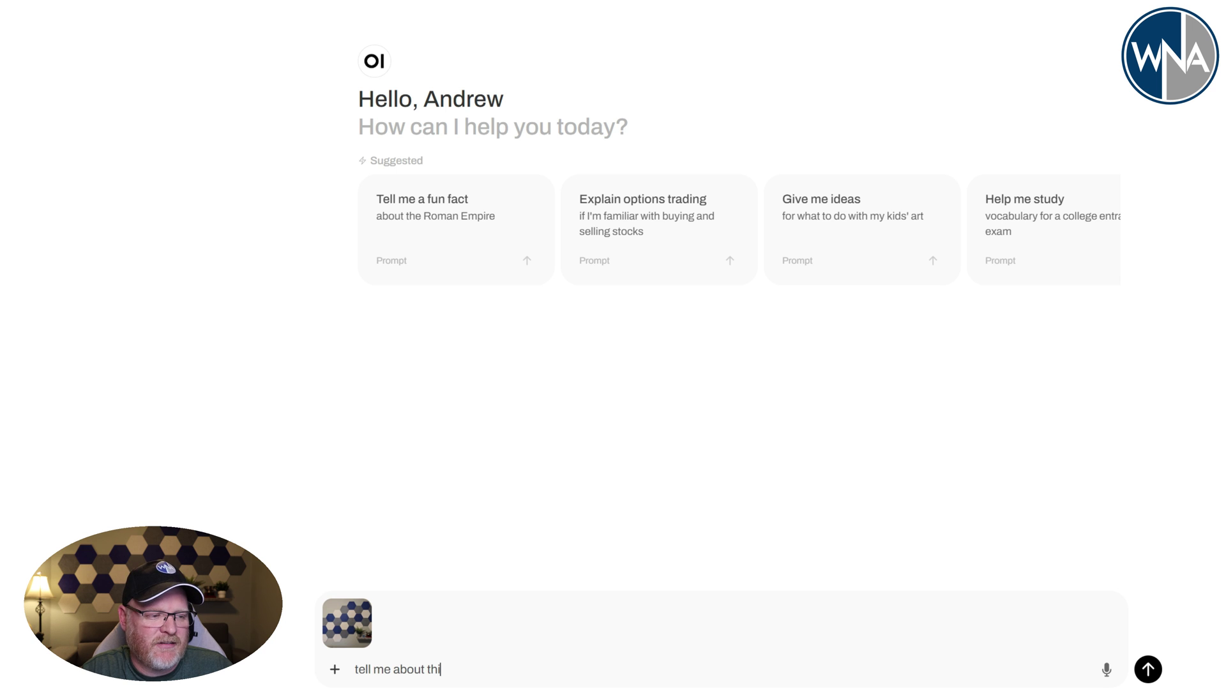
text(ge)
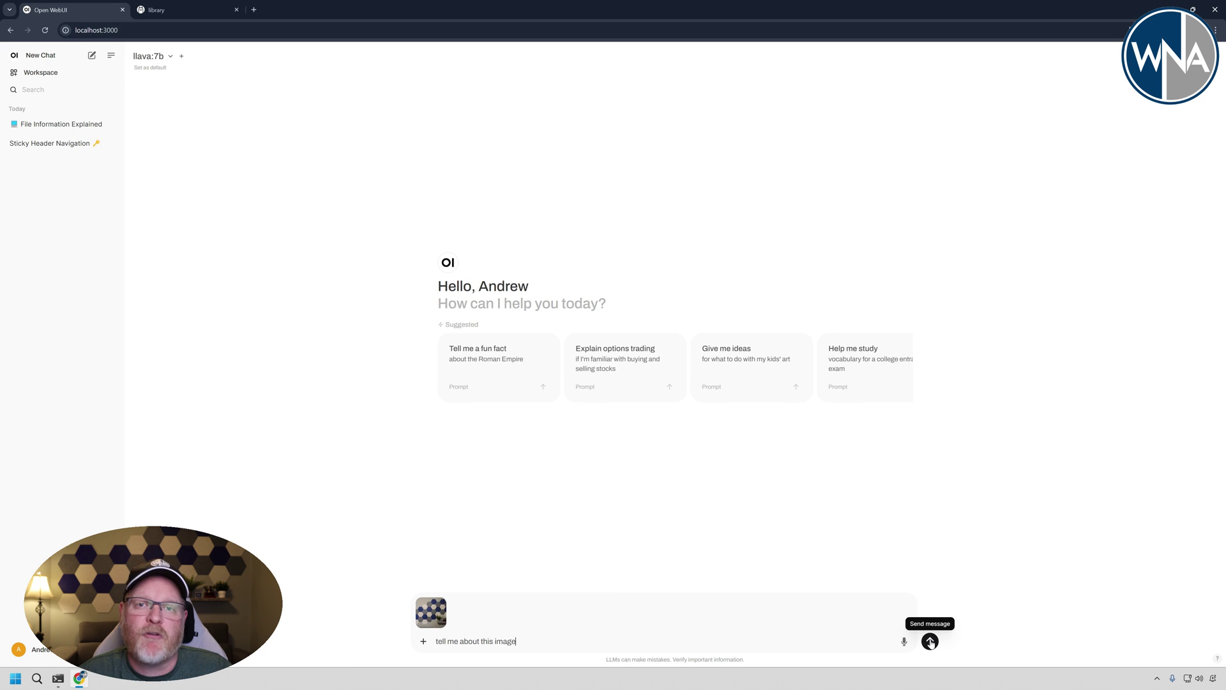
- Send the wall photo with 'tell me about this image' to llava:7b
click(930, 641)
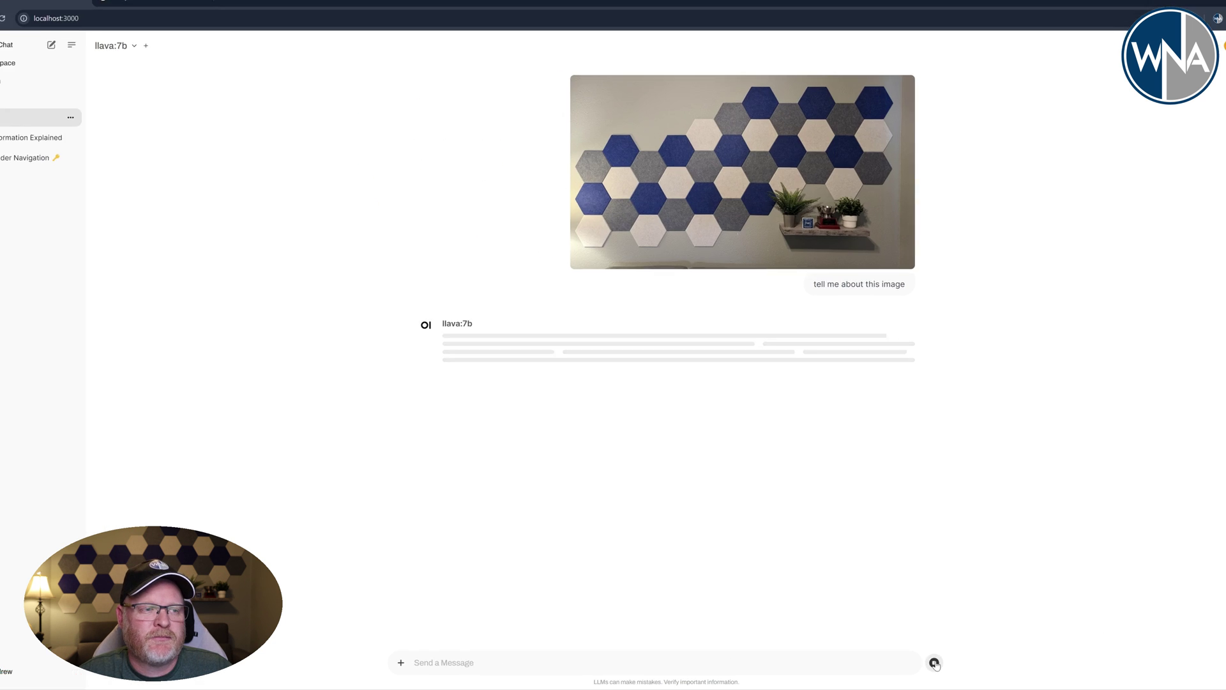